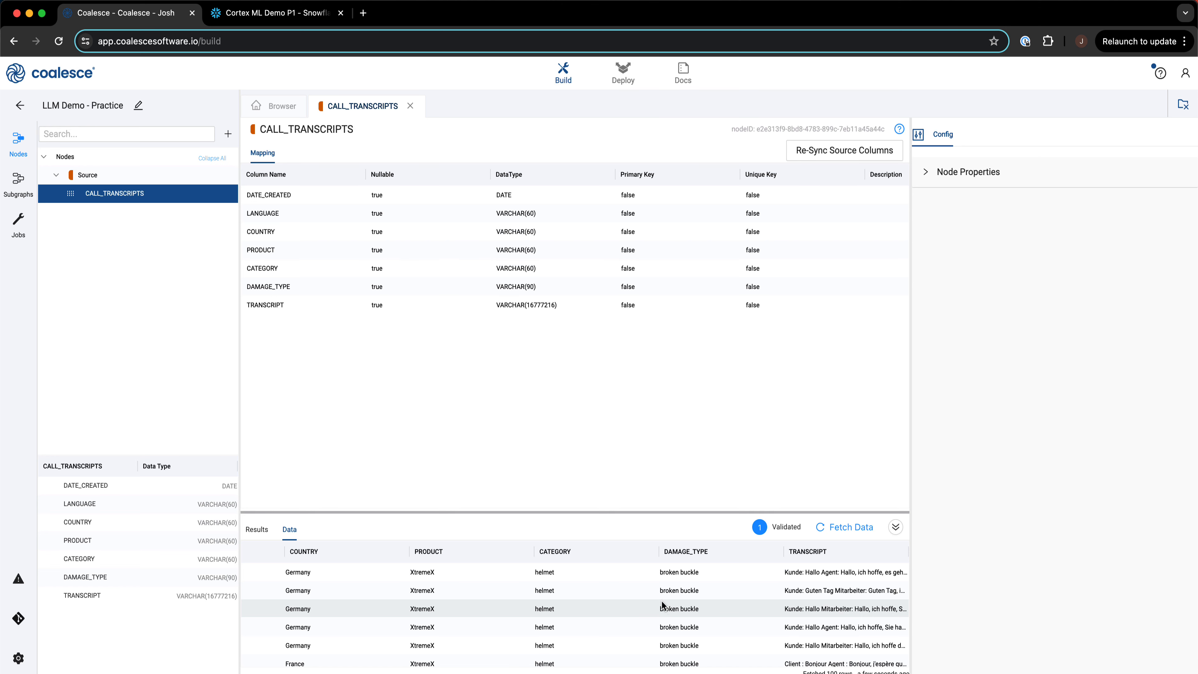
- Close the CALL_TRANSCRIPTS source node and add a Stage node downstream of it from the graph
click(412, 107)
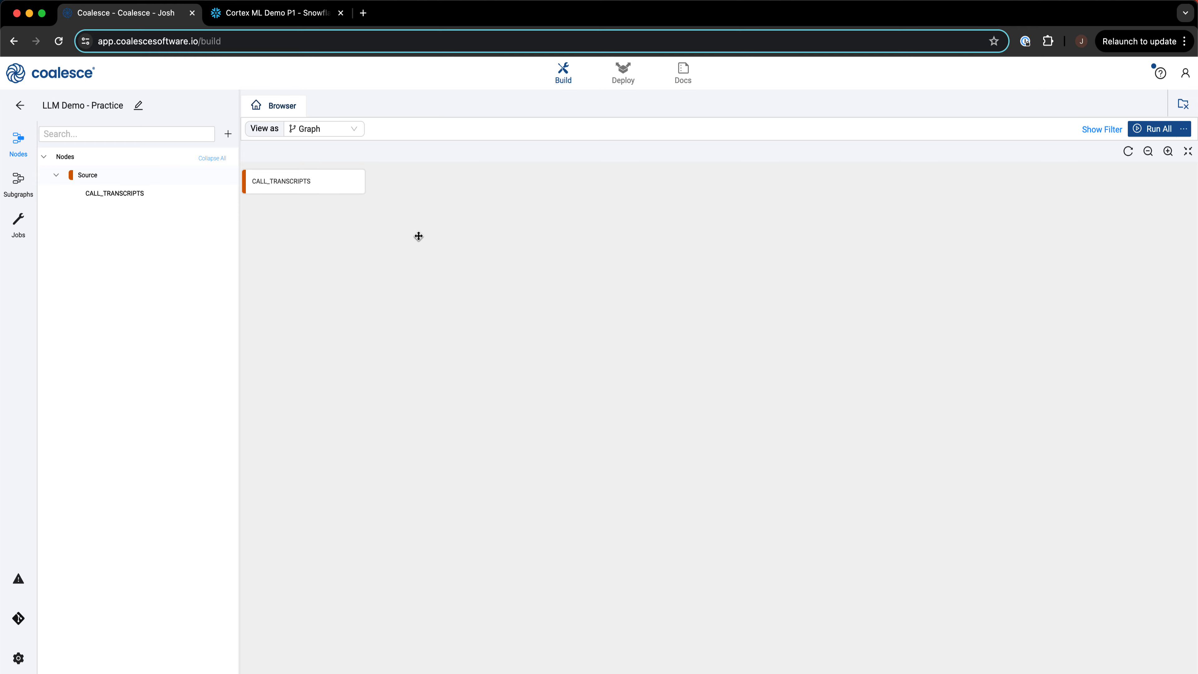
click(315, 190)
right_click(315, 190)
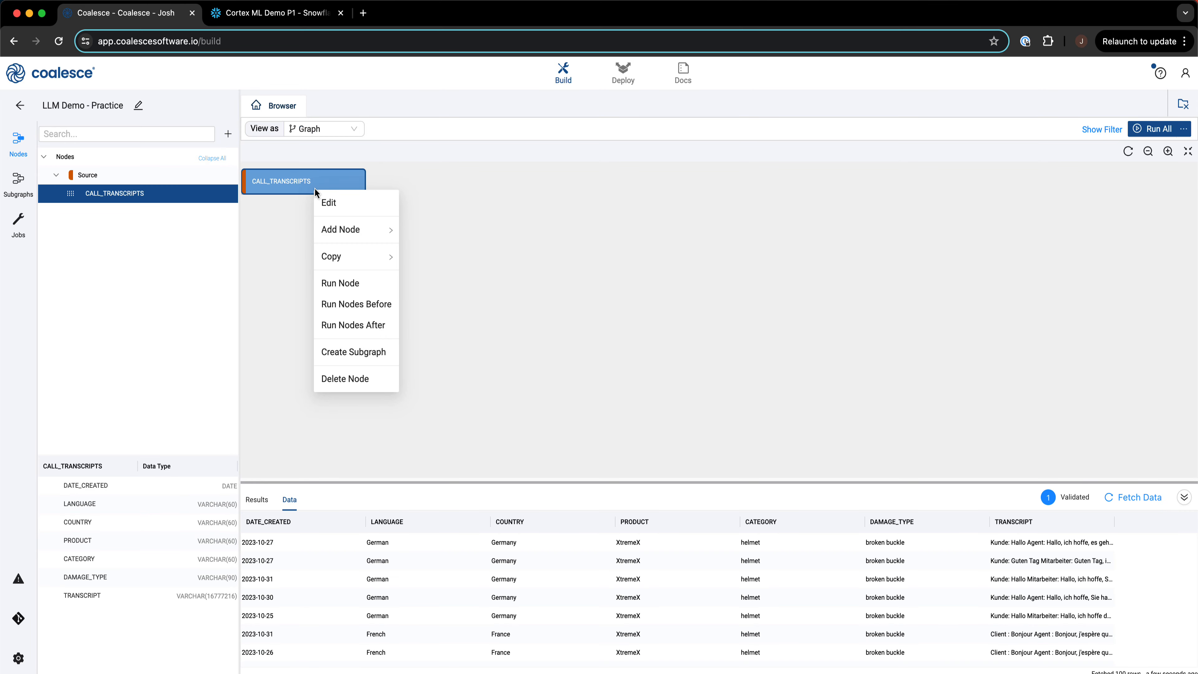
mouse_move(349, 231)
click(443, 300)
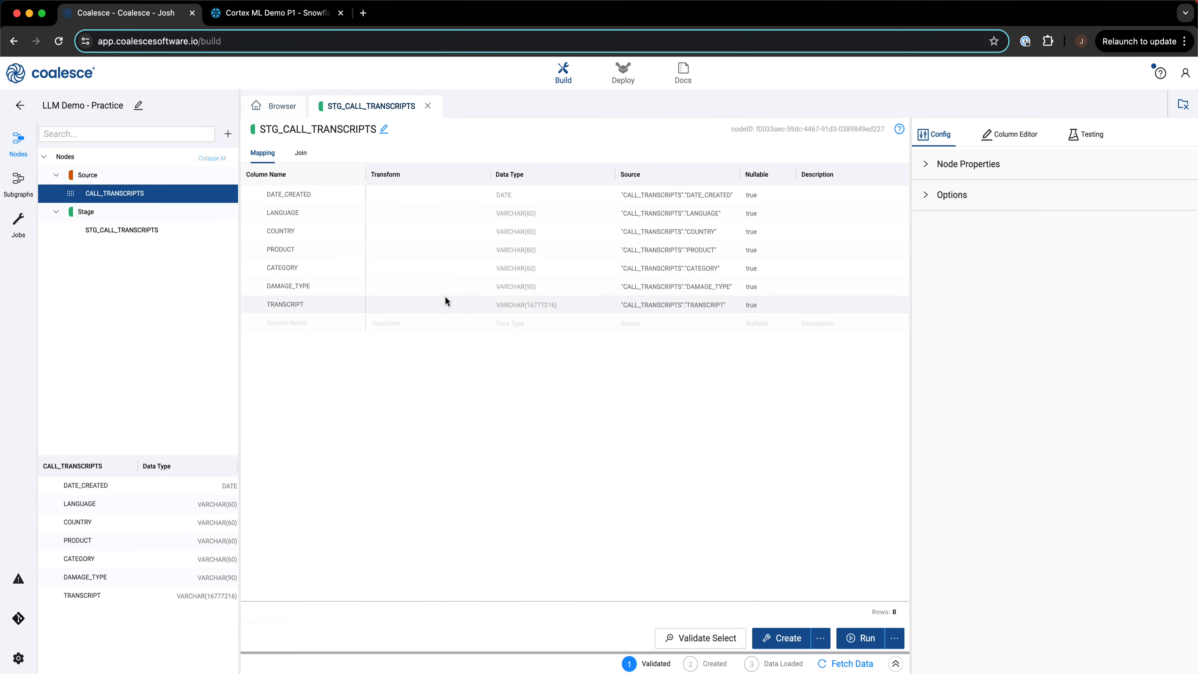
- Rename the new stage node as STG_CALL_TRANSCRIPTS_GERMAN
click(383, 128)
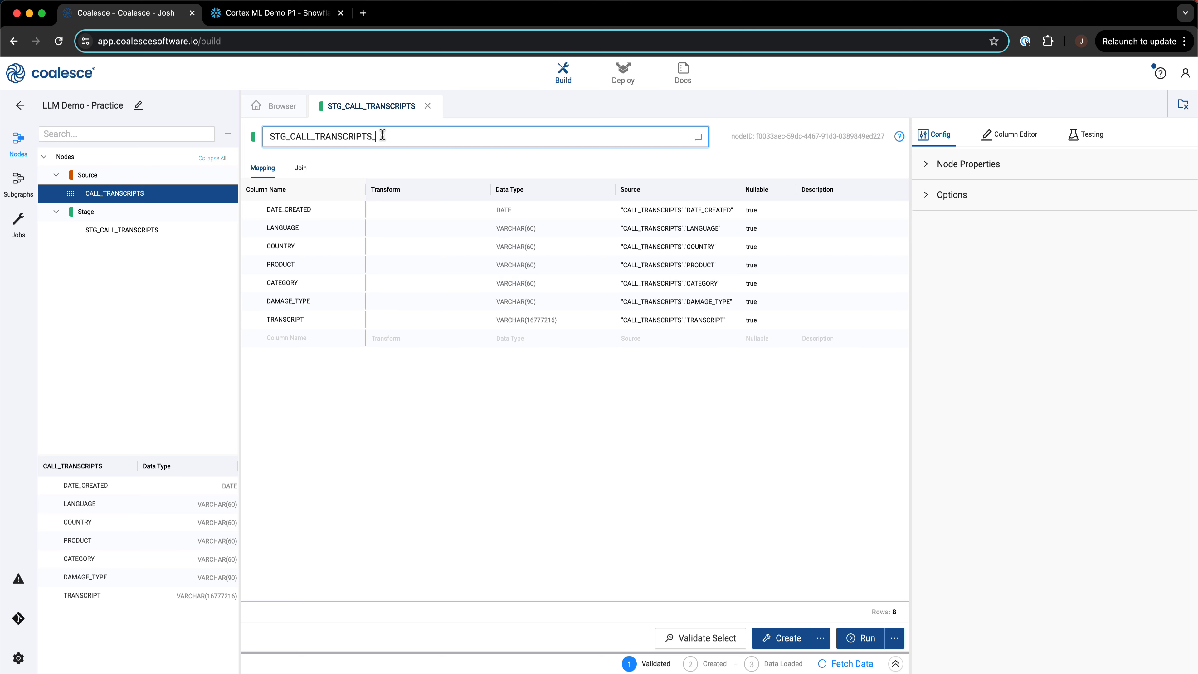
text(_GERMAN)
key(Return)
- Add the filter WHERE "LANGUAGE" = 'German' to the stage node's join and close the node
click(301, 154)
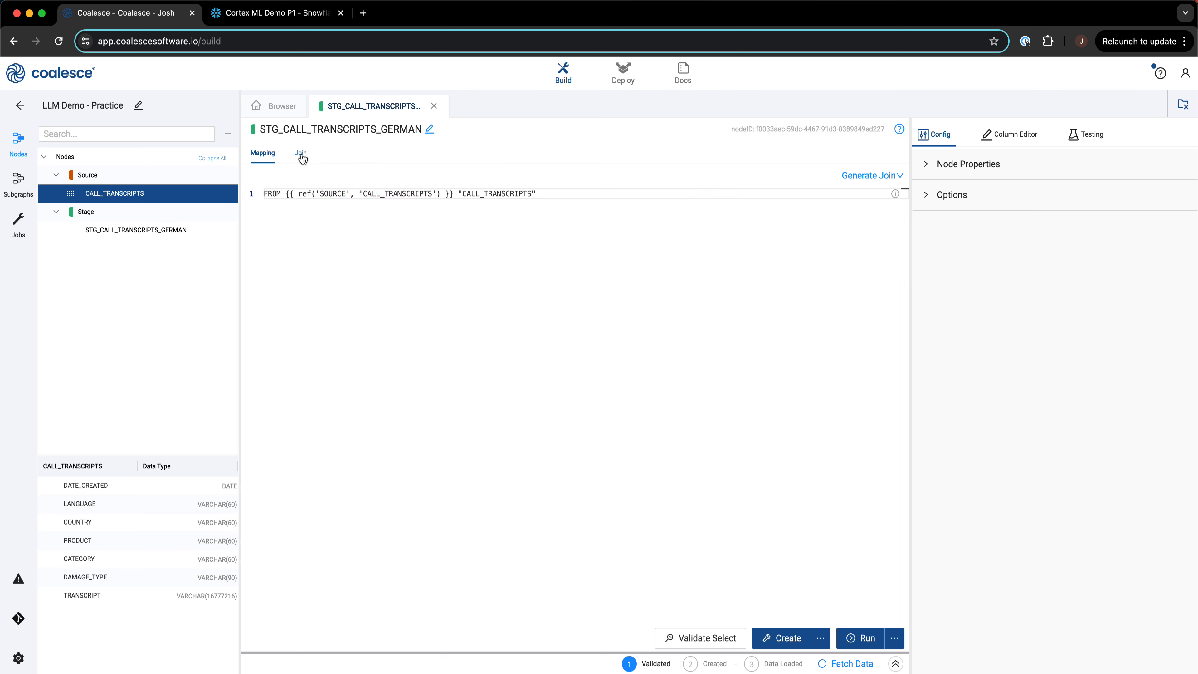
click(551, 194)
key(Return)
text(WHERE "LANGUAGE")
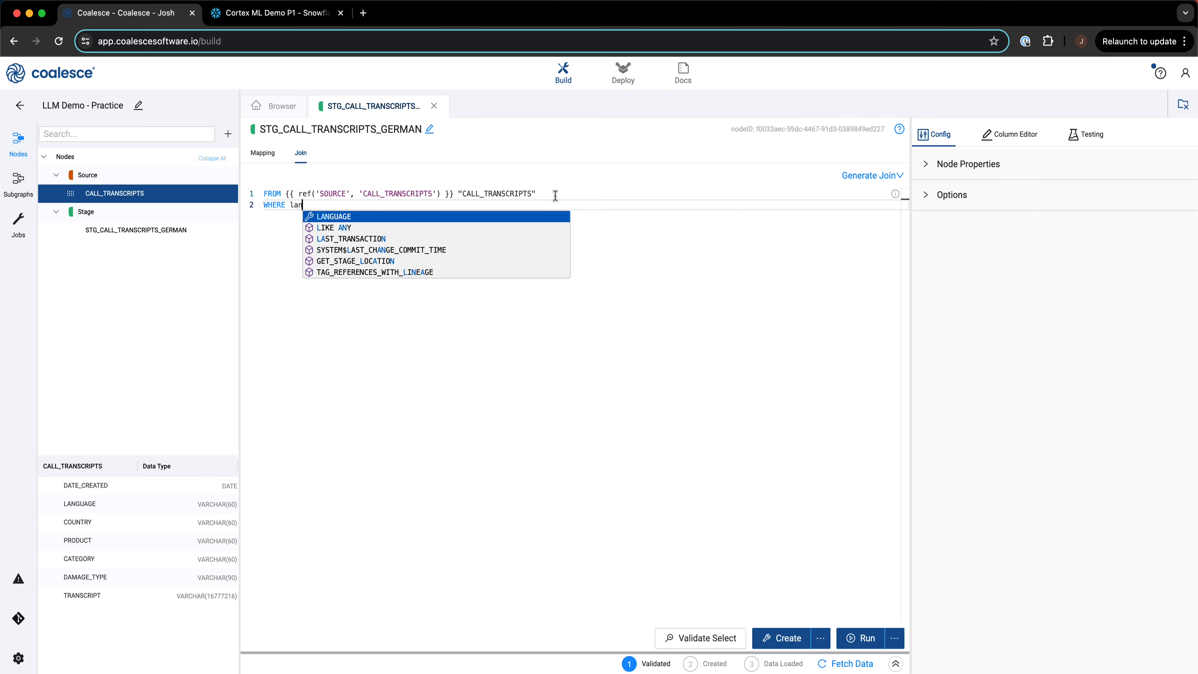
text( = )
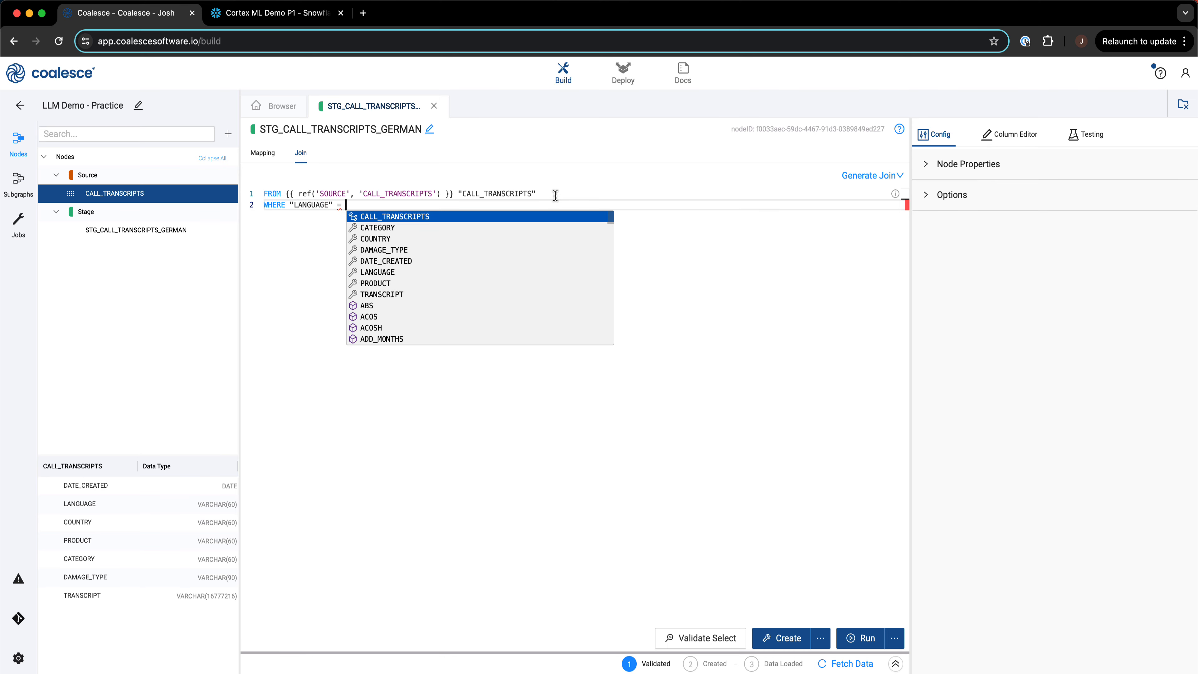
text('German')
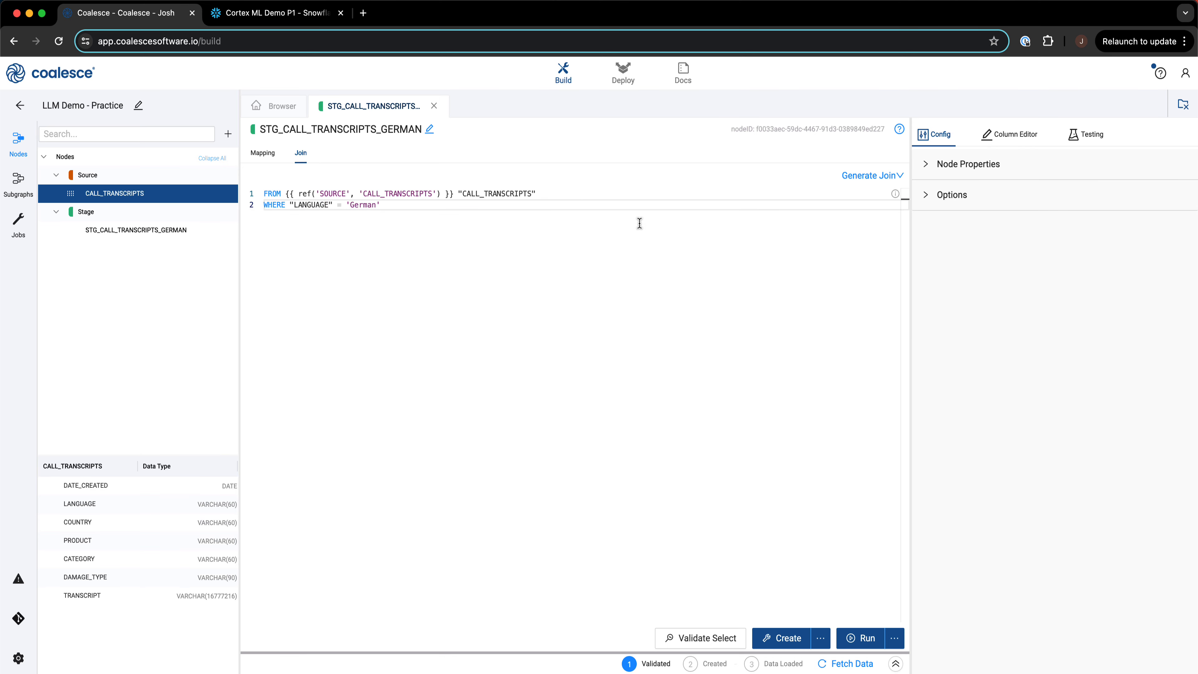
click(434, 107)
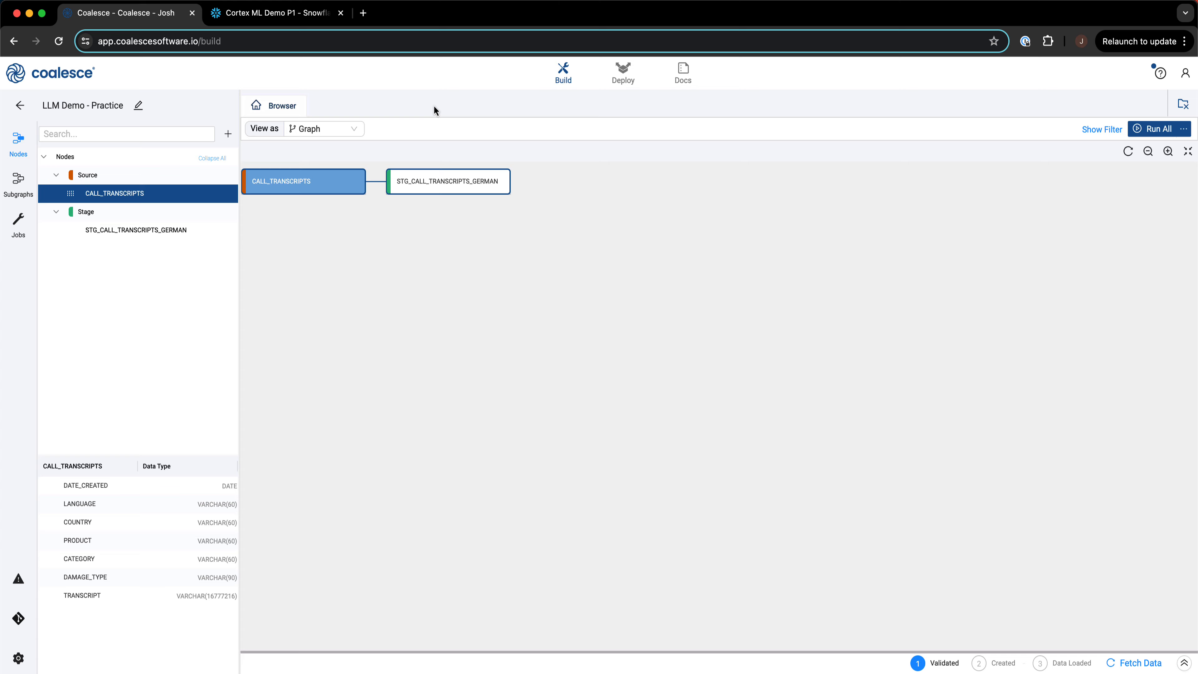
- Duplicate STG_CALL_TRANSCRIPTS_GERMAN and change the copy's join filter to WHERE "LANGUAGE" IN ('French', 'English')
right_click(440, 188)
click(477, 253)
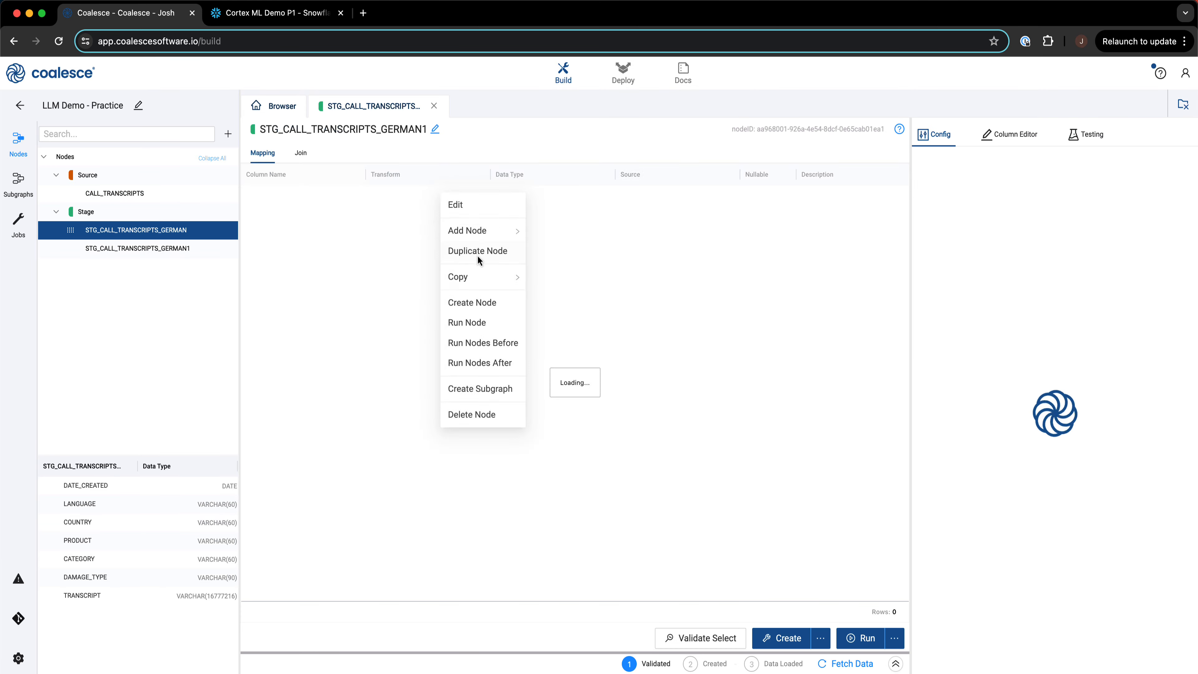
click(298, 155)
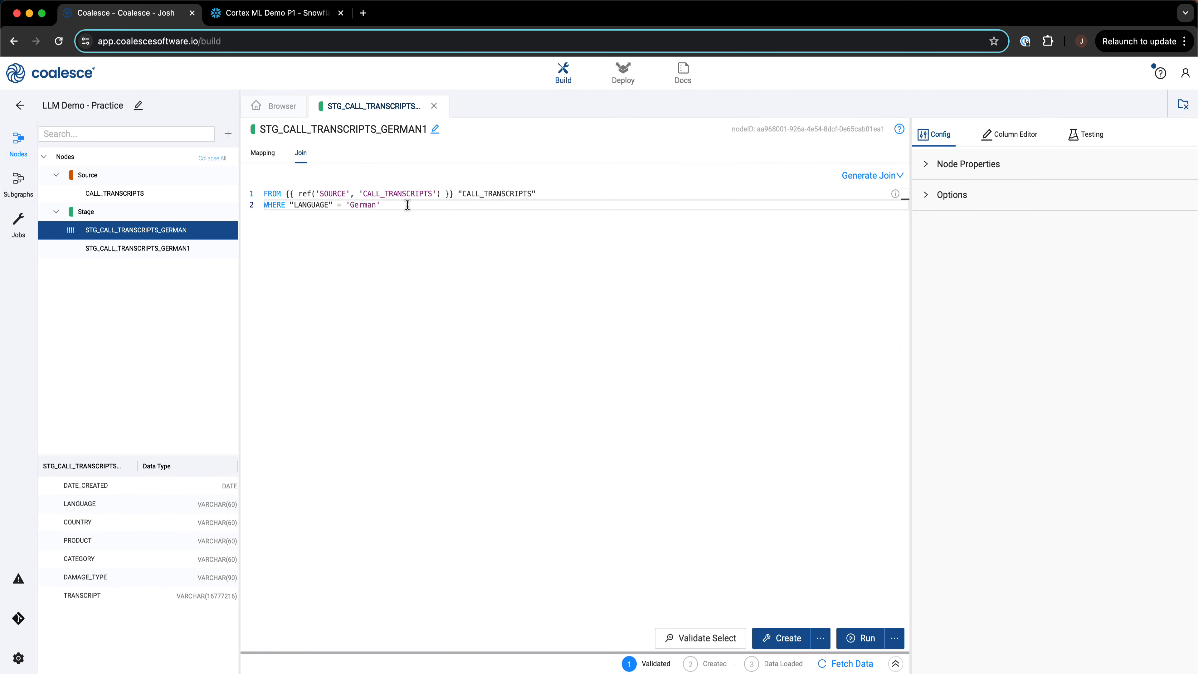
double_click(342, 205)
text(IN)
click(350, 205)
text(()
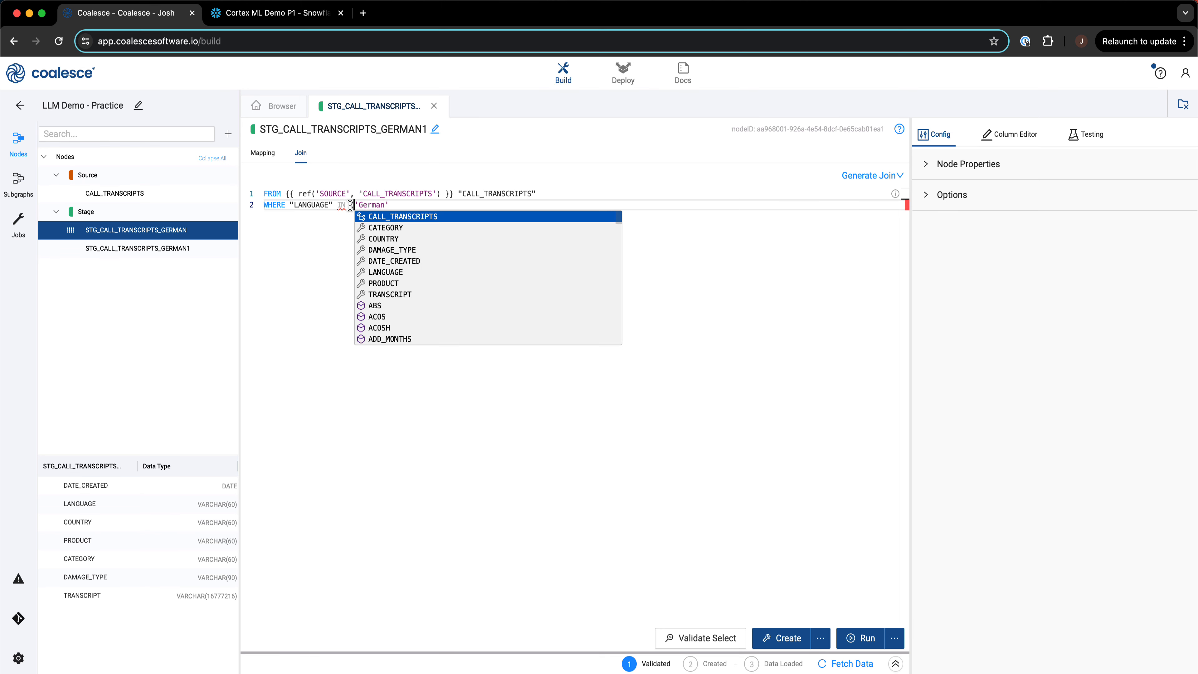
click(383, 205)
key(BackSpace)
key(BackSpace)
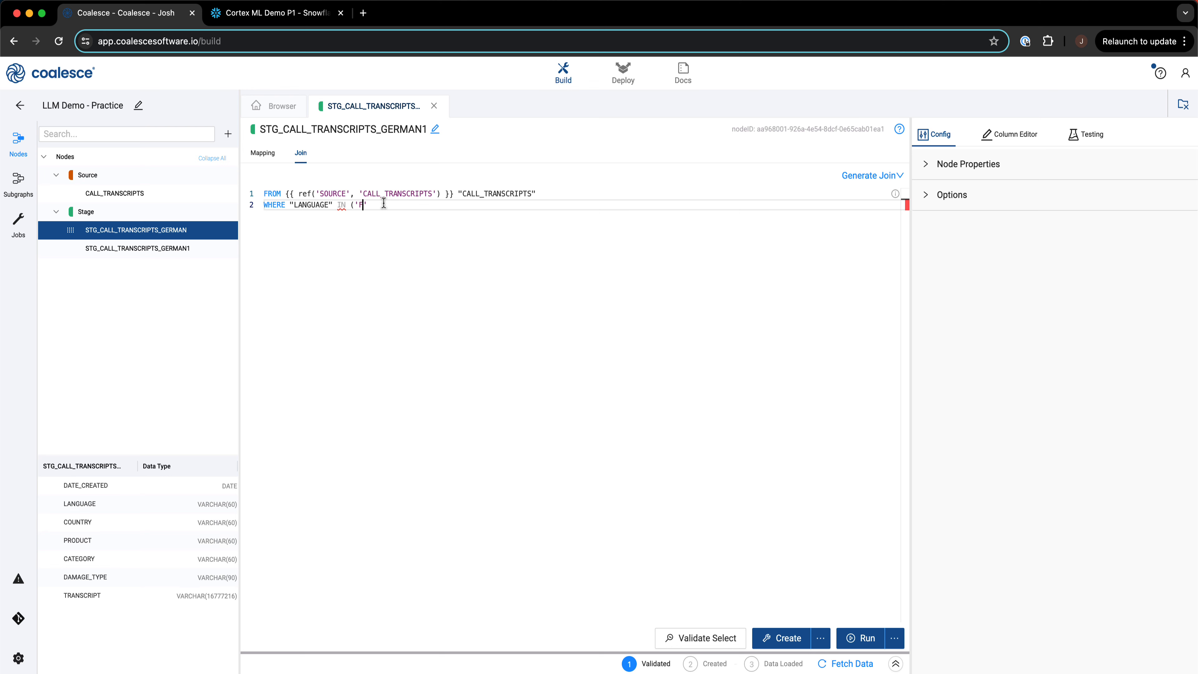
text(, 'English)
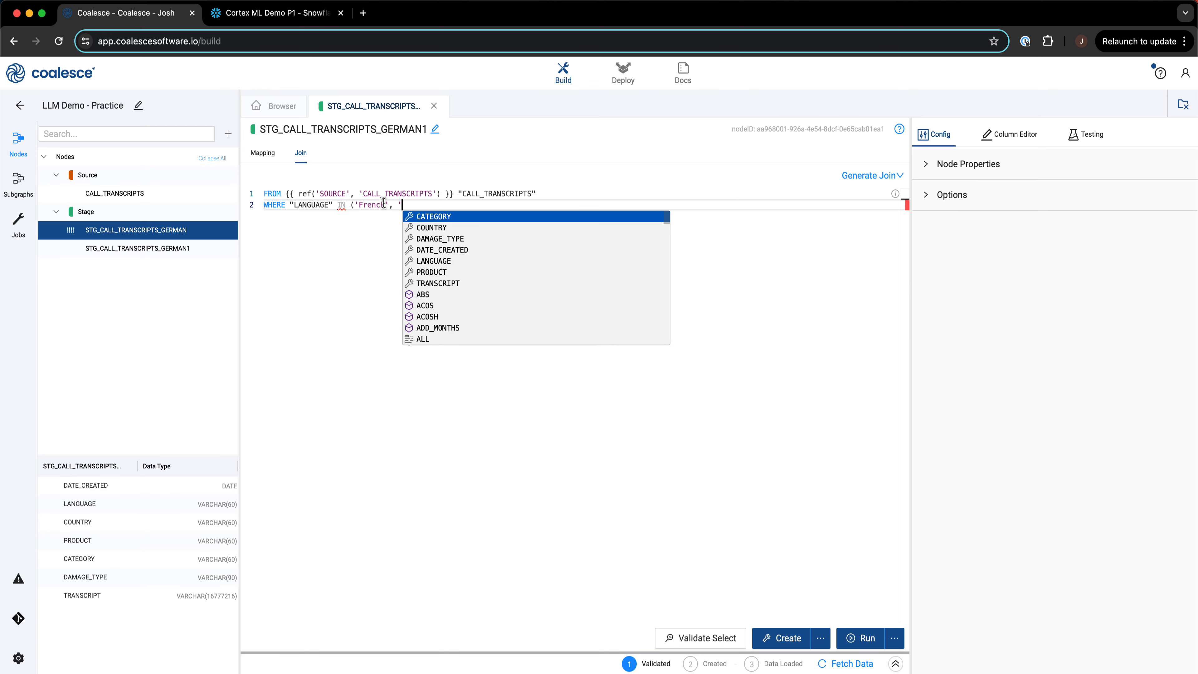
text('))
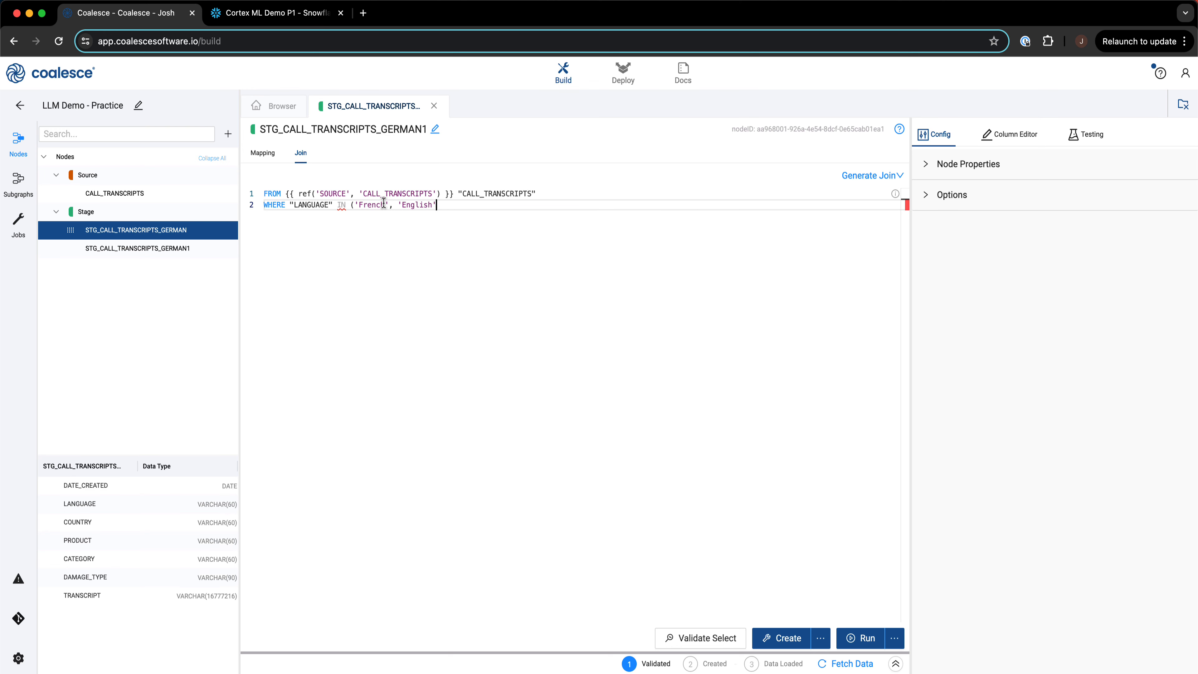
click(433, 106)
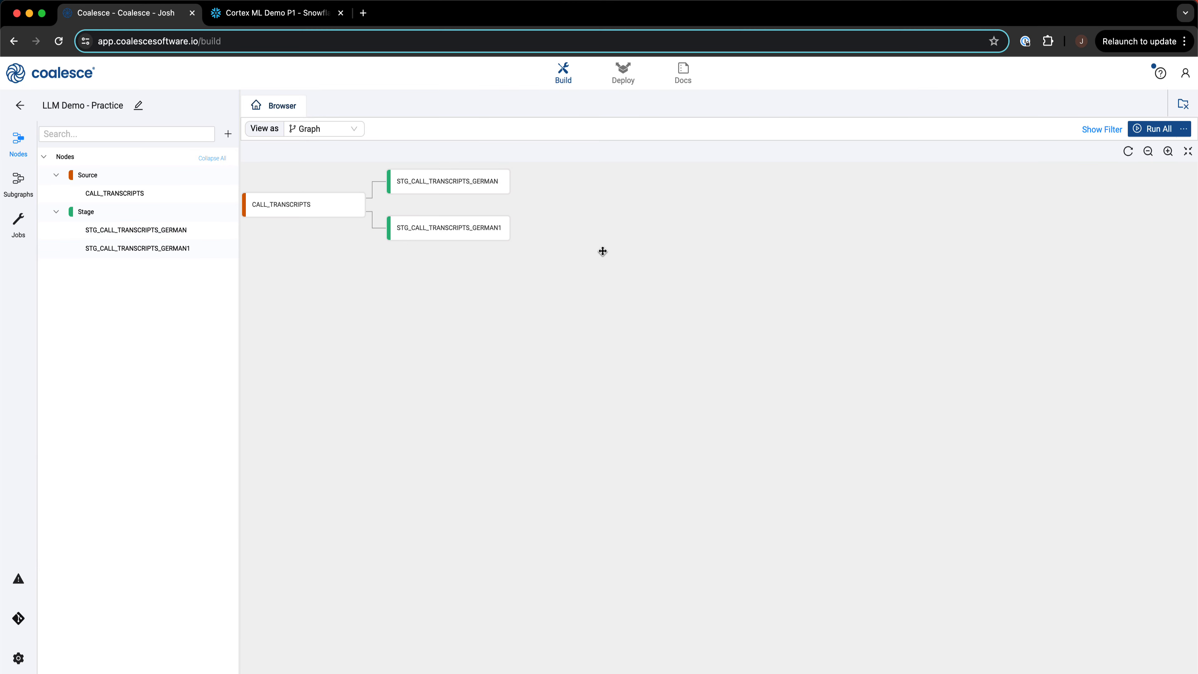
- Add an LLM Cortex Function node downstream of each of the two stage nodes at once
click(491, 172)
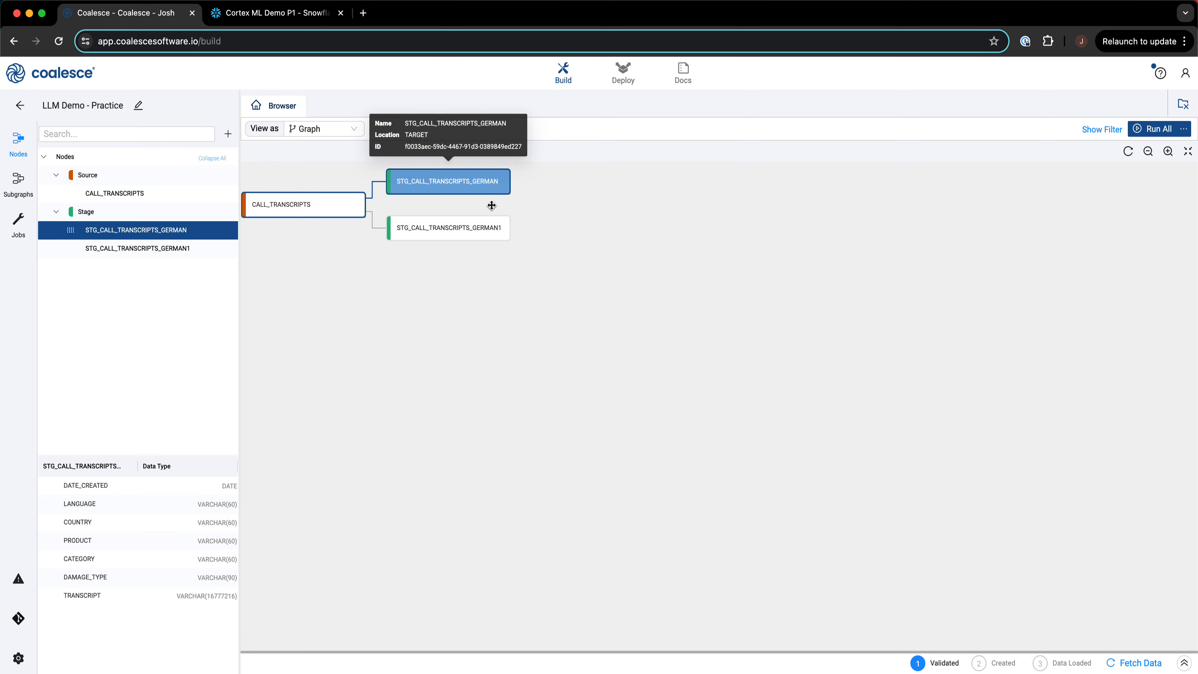
shift+click(460, 227)
right_click(460, 227)
mouse_move(498, 268)
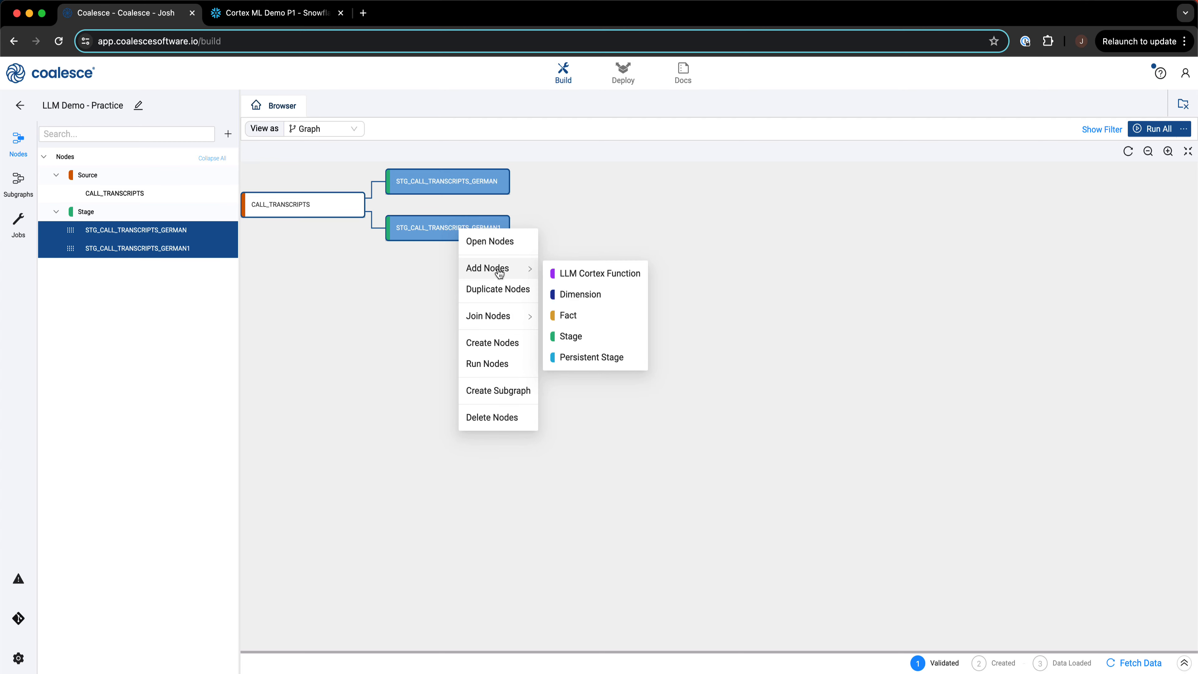
click(578, 273)
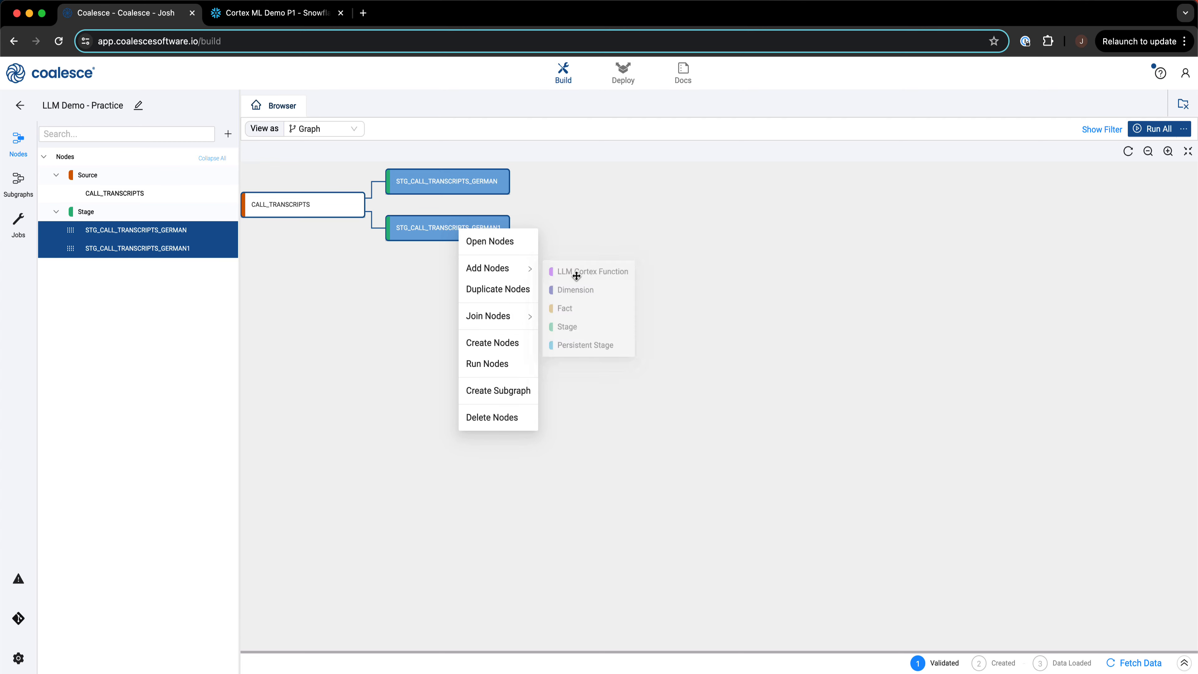
- In LLM__CALL_TRANSCRIPTS_GERMAN, enable the TRANSLATE Cortex function for the TRANSCRIPT column with 'de' as the source language
click(591, 181)
double_click(590, 181)
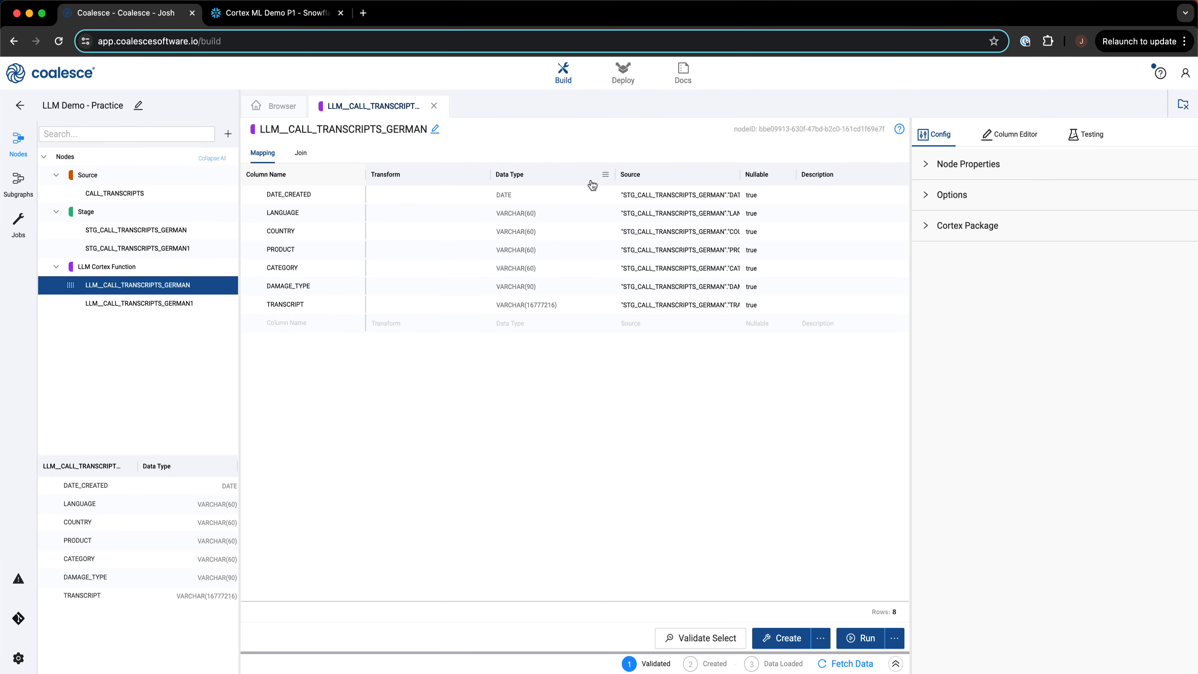
click(967, 231)
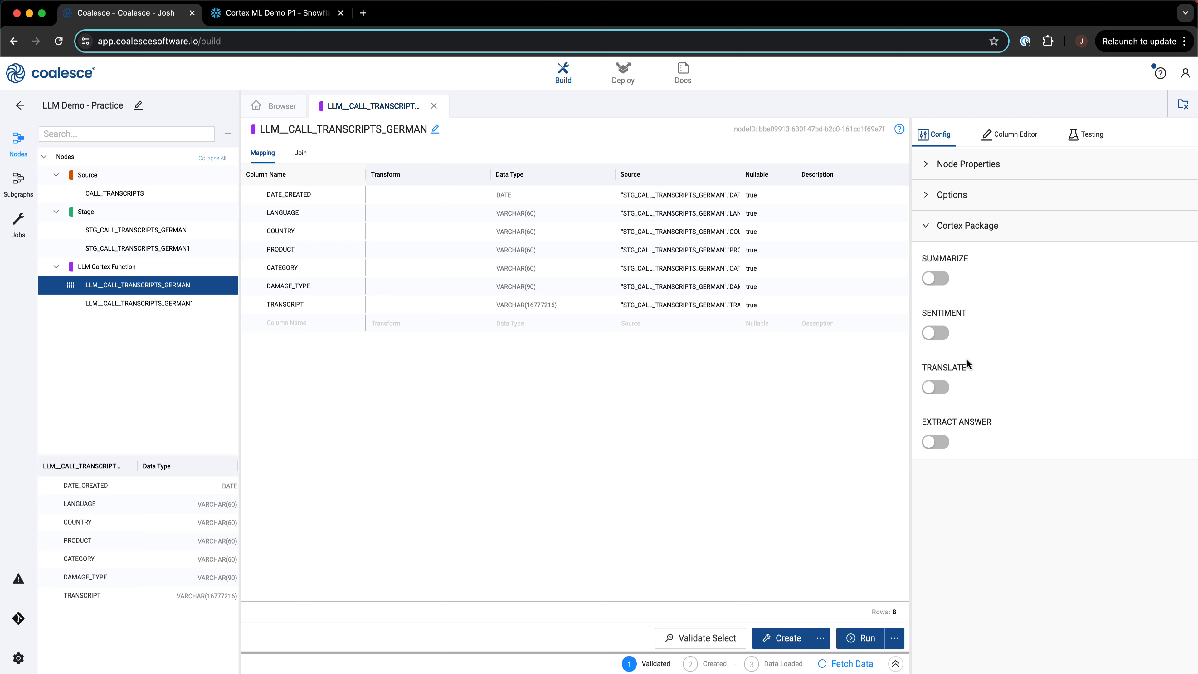
click(941, 392)
click(984, 478)
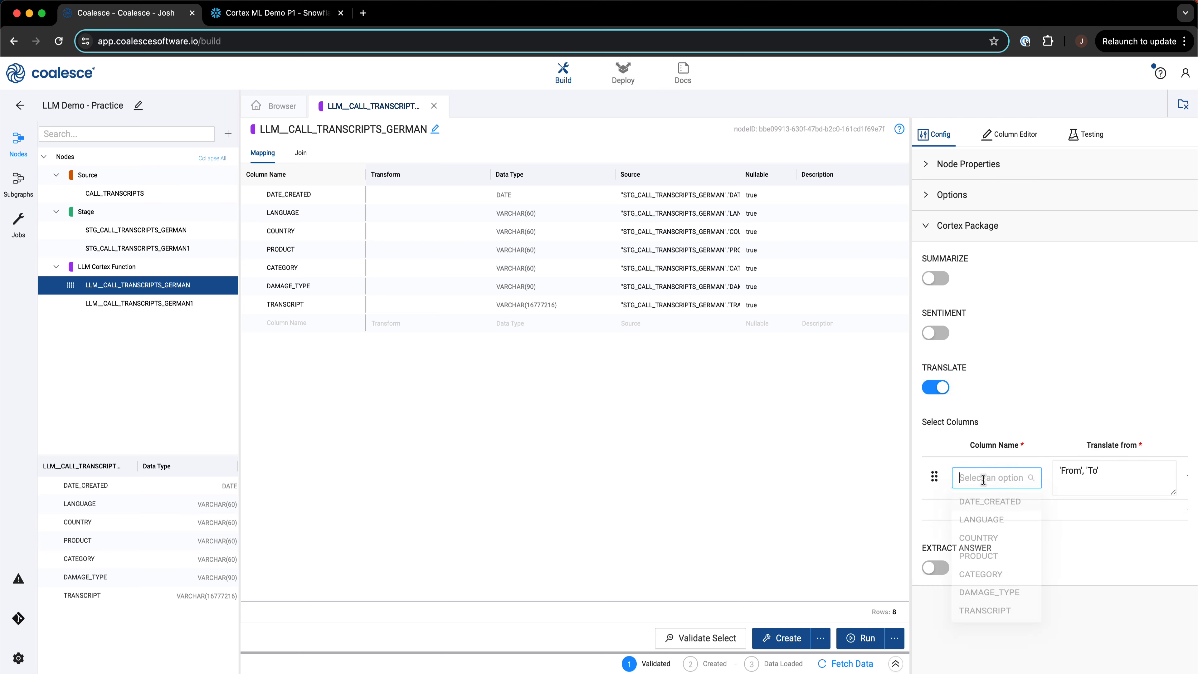
click(985, 628)
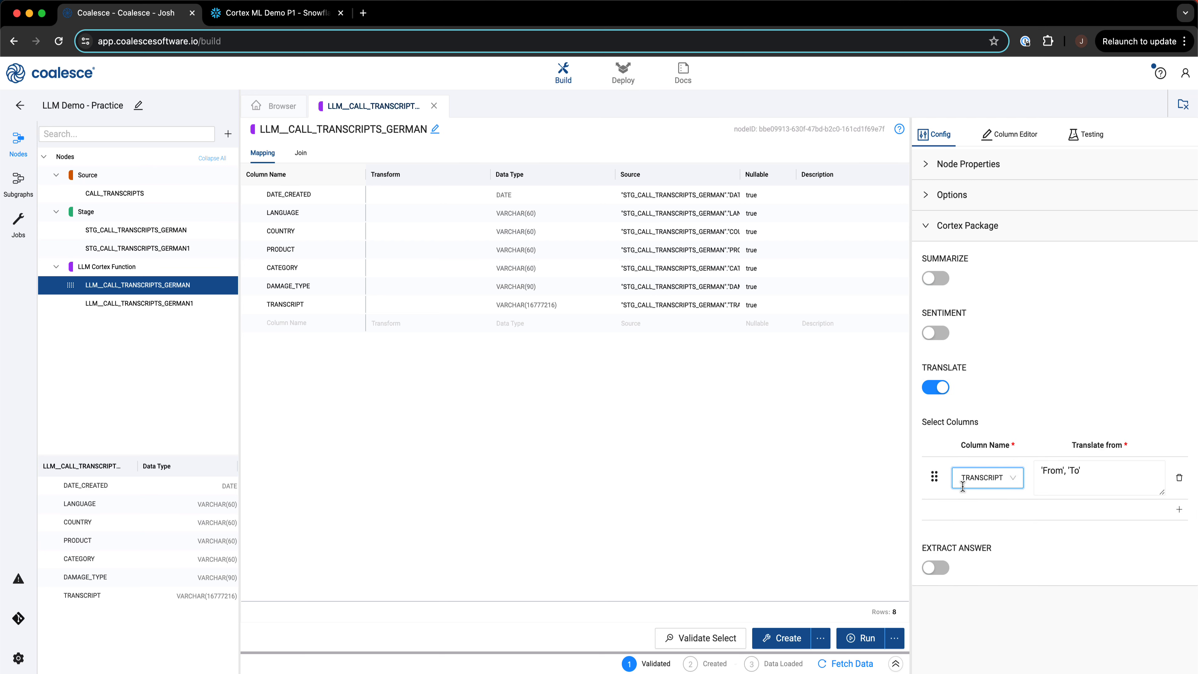
drag(1087, 470, 1028, 474)
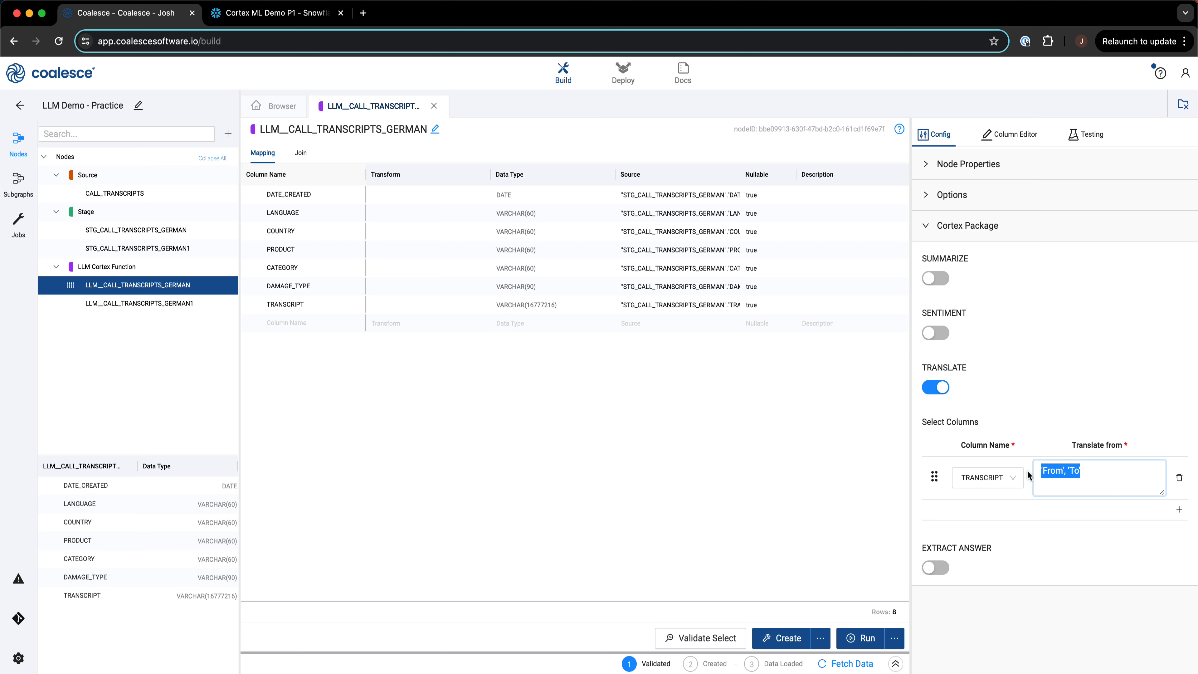
text('de)
- In LLM__CALL_TRANSCRIPTS_GERMAN1, enable the TRANSLATE Cortex function for the TRANSCRIPT column, translating from 'fr' to 'en'
click(274, 109)
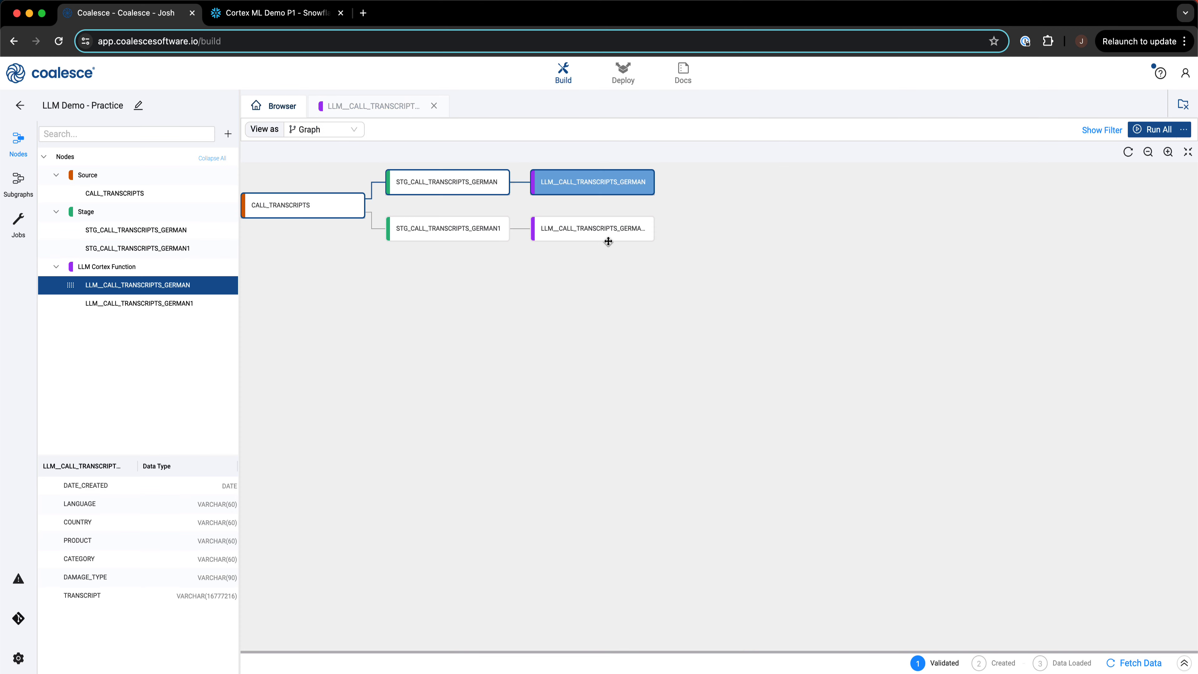
click(610, 237)
double_click(611, 237)
click(951, 228)
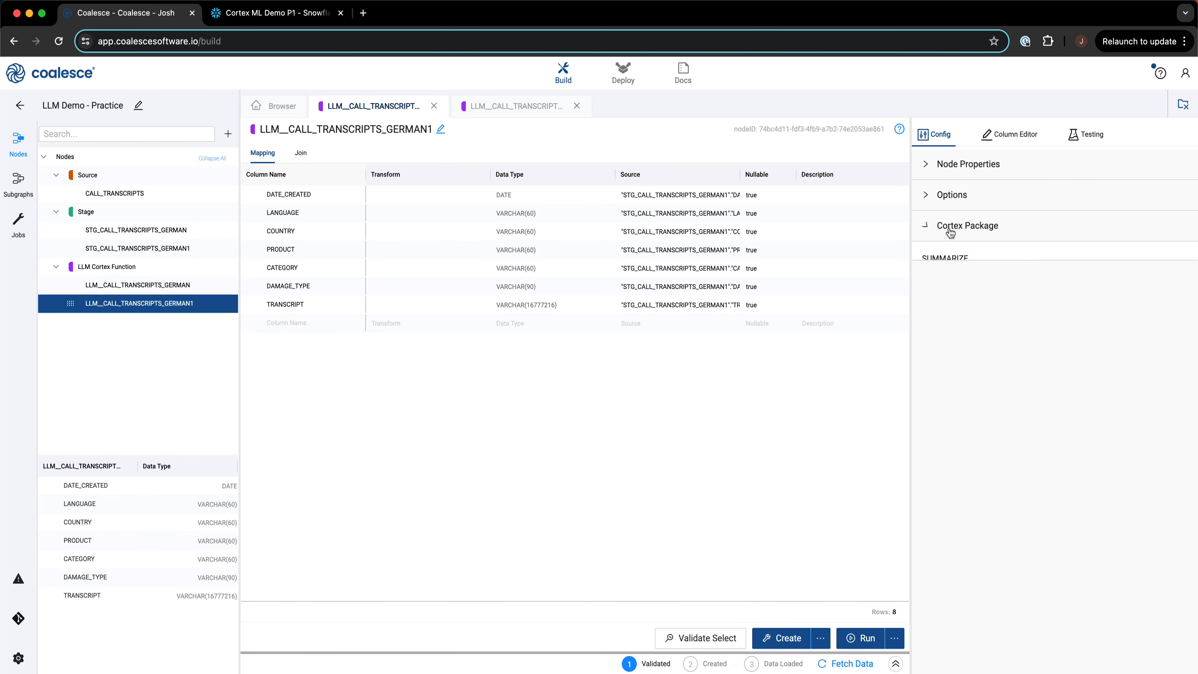
click(936, 387)
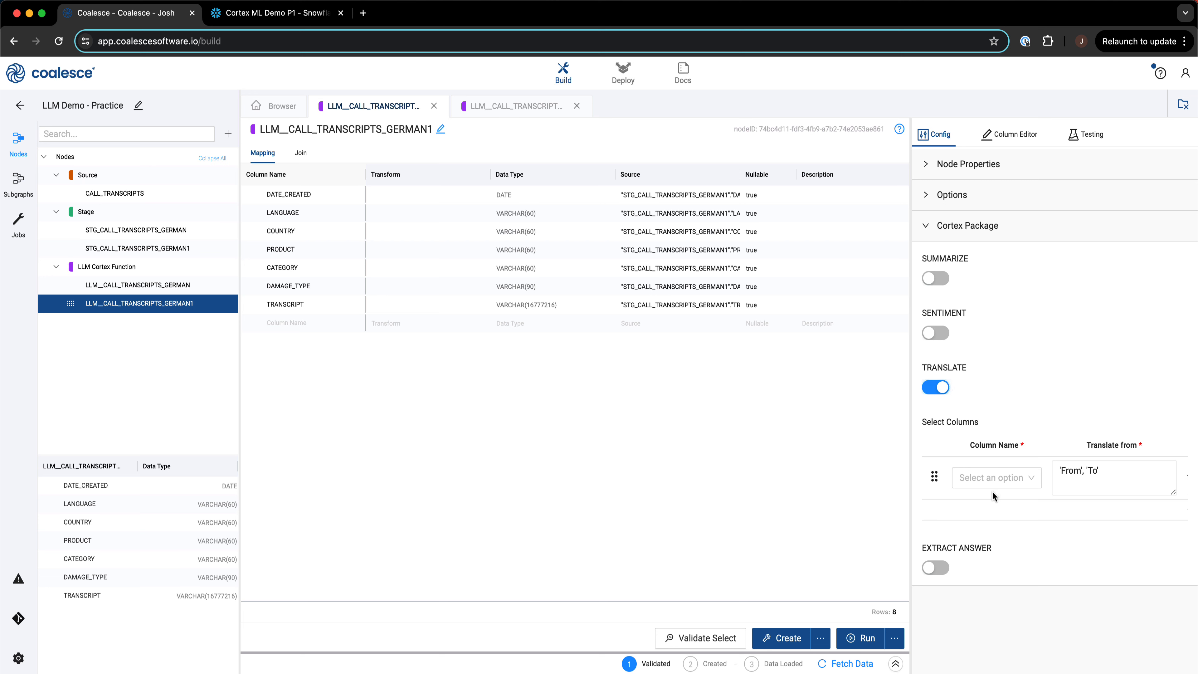
click(985, 476)
click(984, 632)
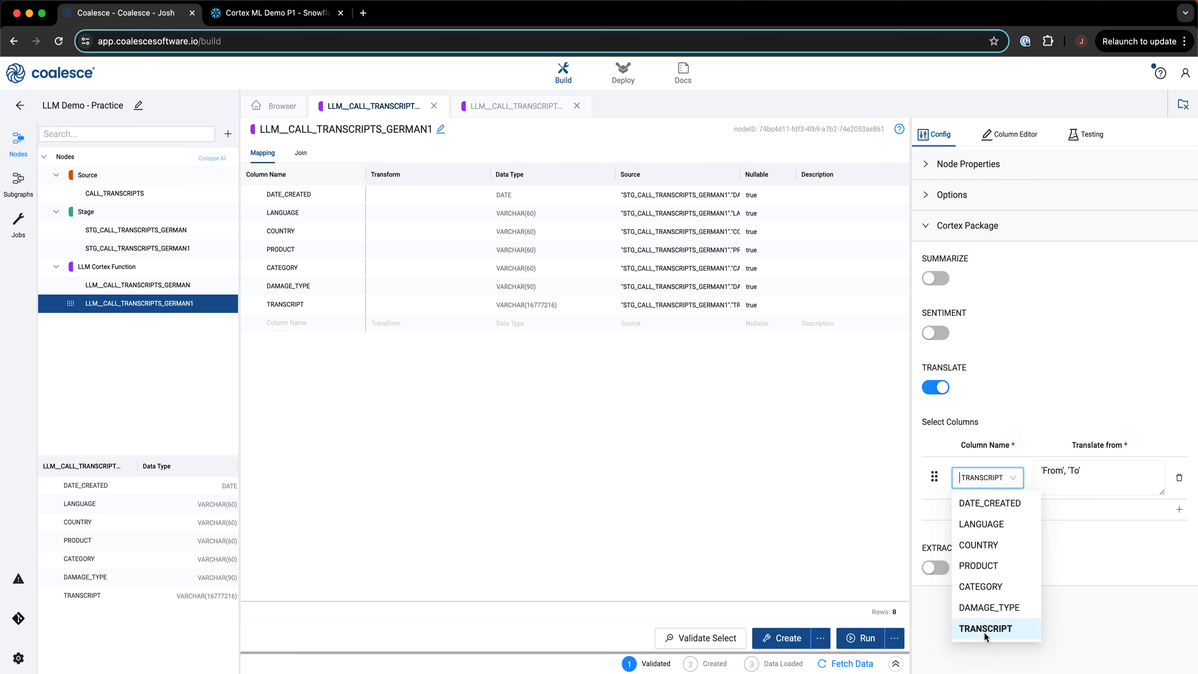
drag(1097, 466, 1004, 466)
key(BackSpace)
text('fr', 'en)
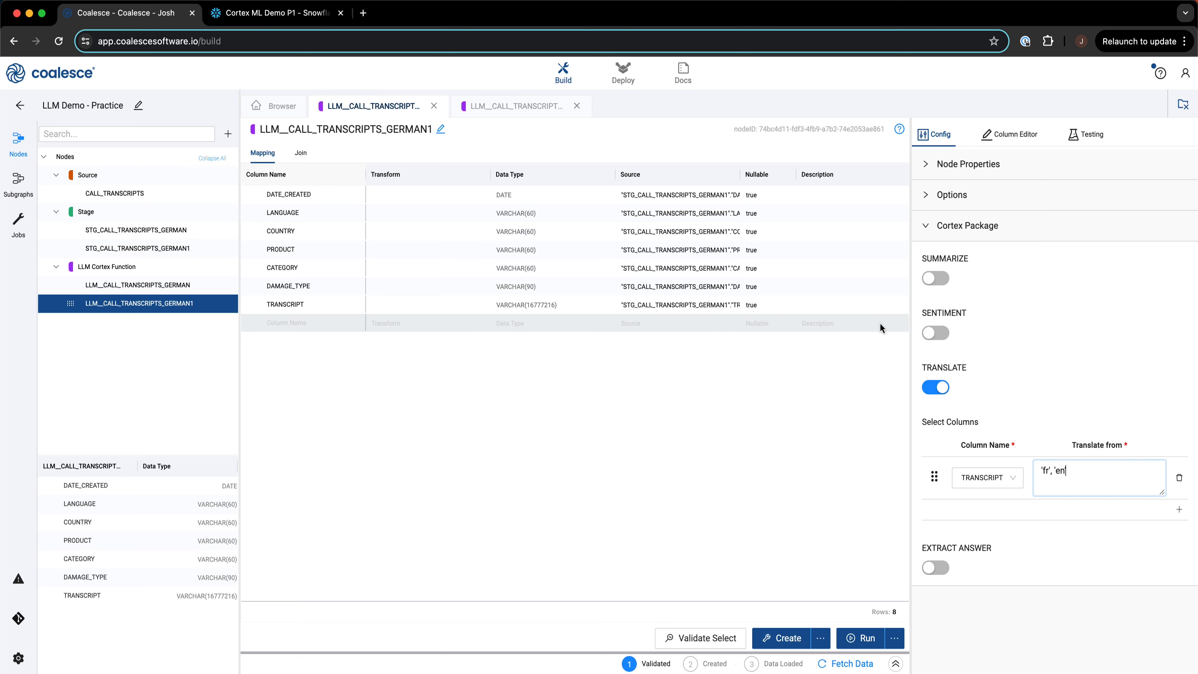
- Return to the graph, create all nodes of the pipeline and run them all
click(283, 105)
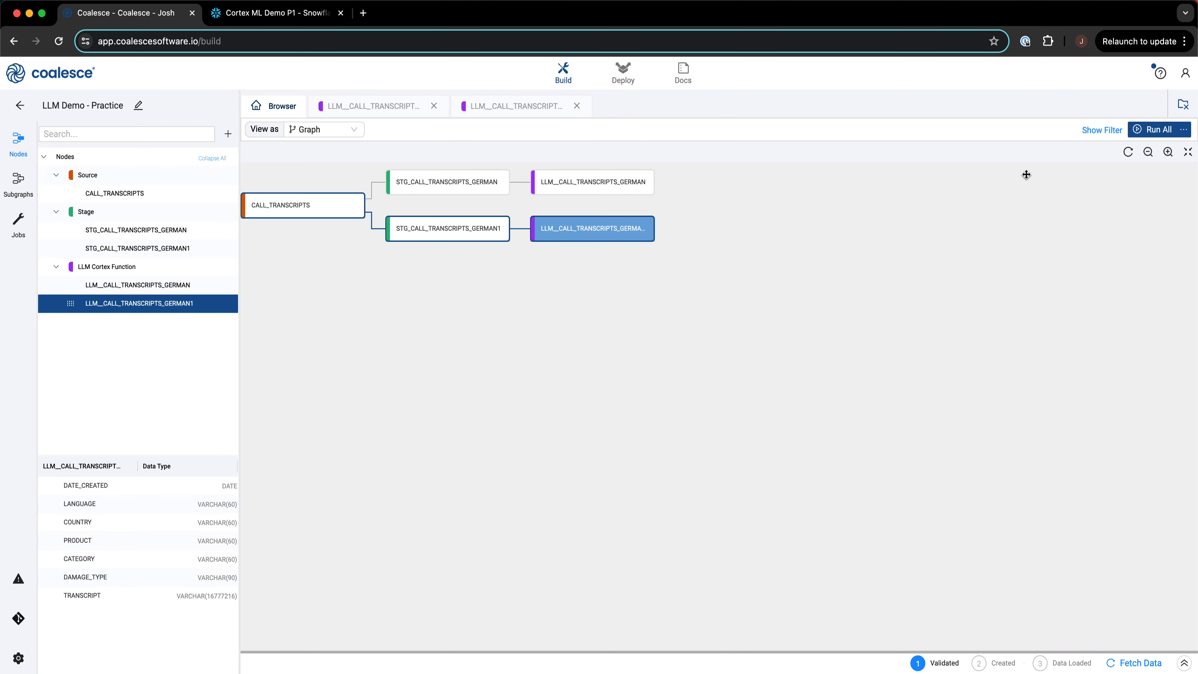
click(1183, 129)
click(1147, 177)
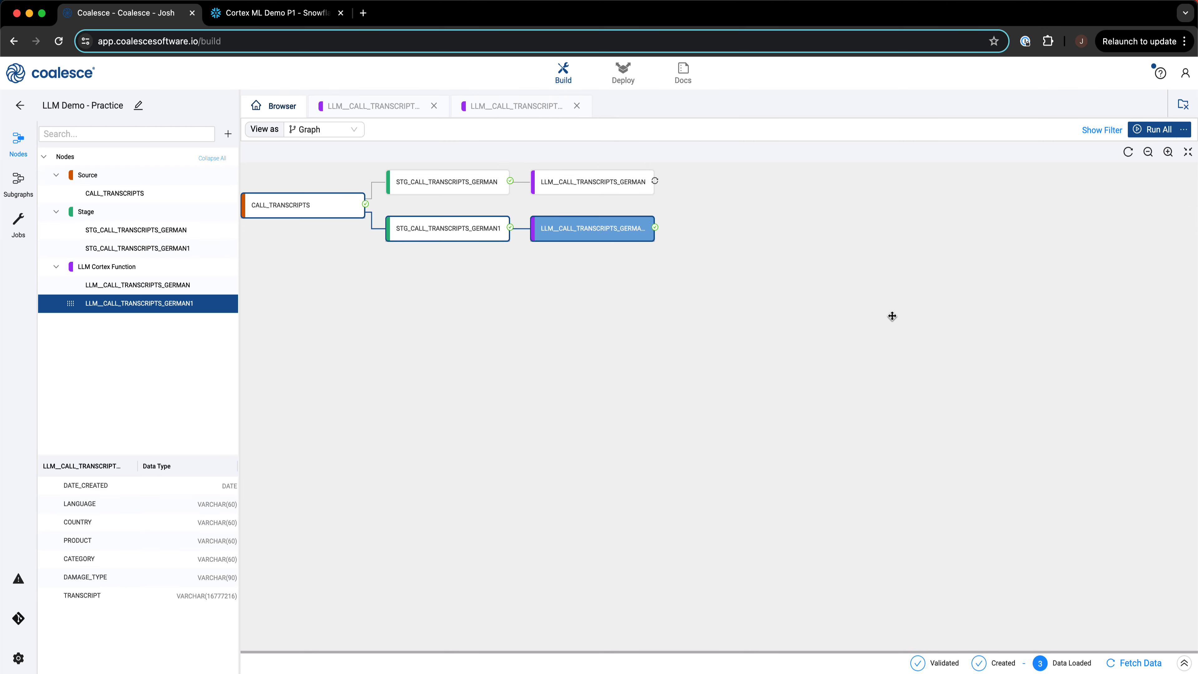
click(1153, 129)
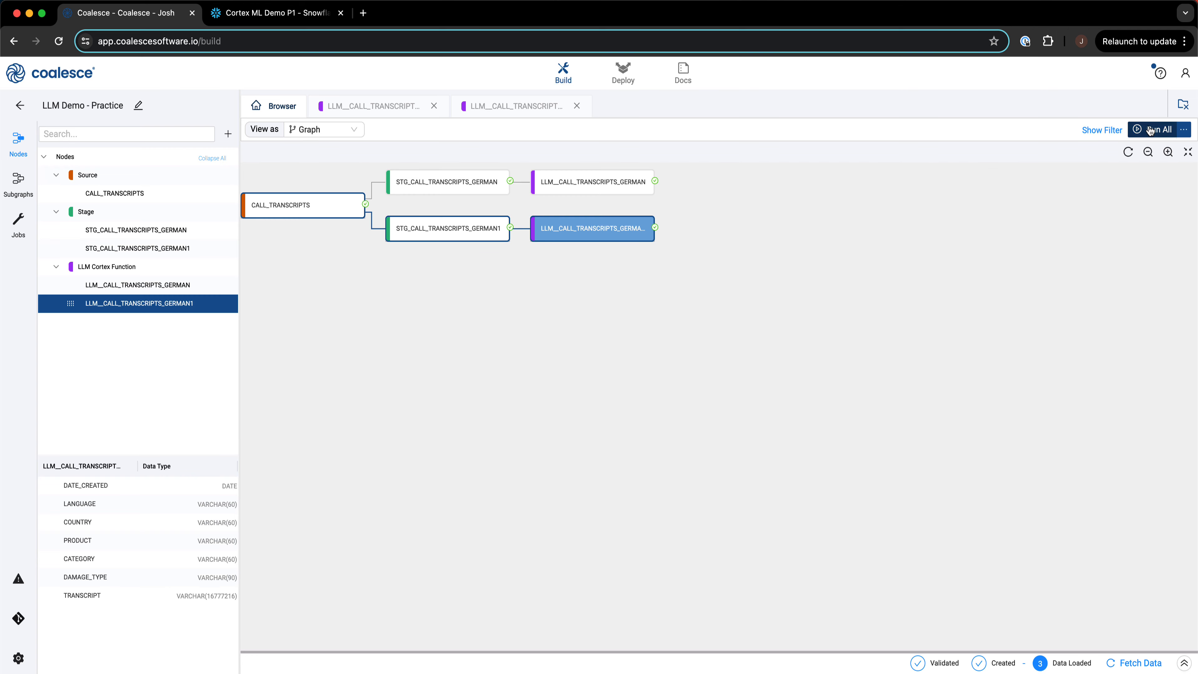
- Add a Stage node downstream of the LLM__CALL_TRANSCRIPTS_GERMAN node
click(625, 184)
right_click(626, 183)
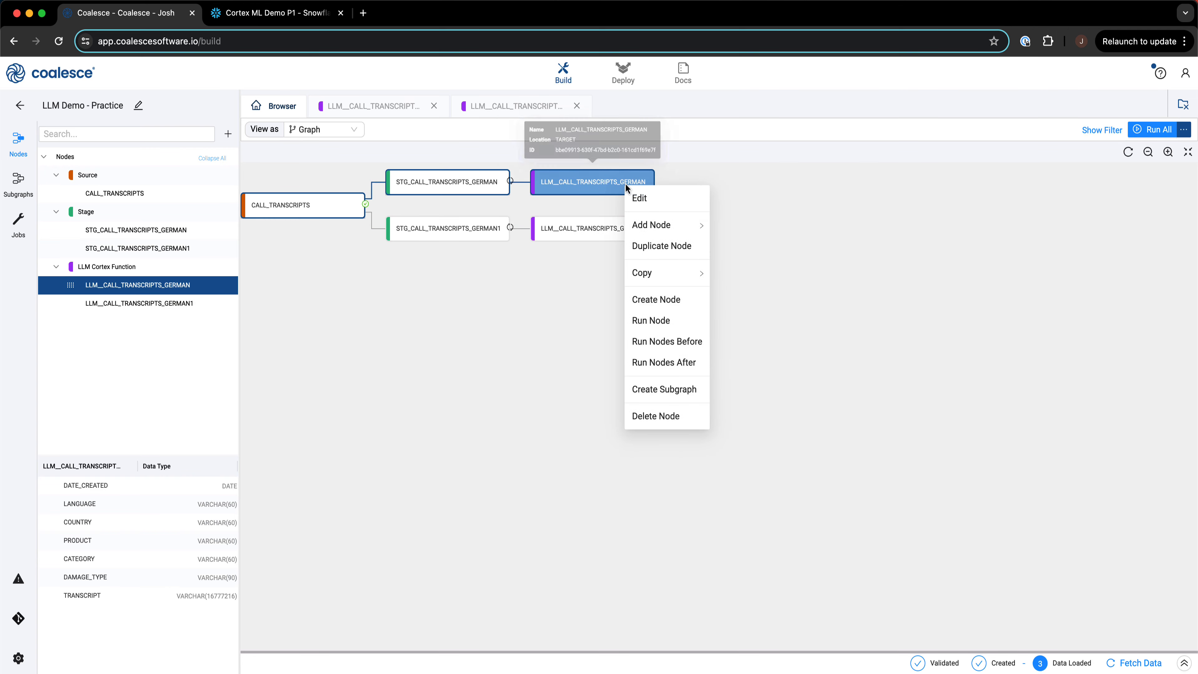
mouse_move(655, 224)
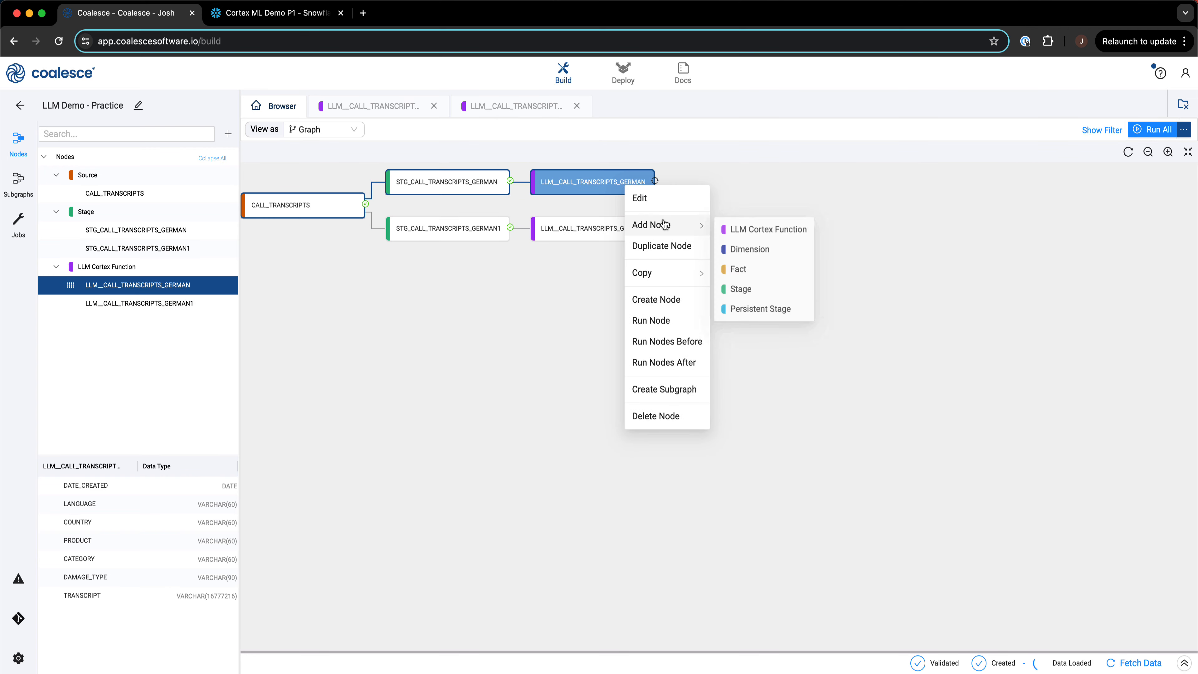
click(753, 295)
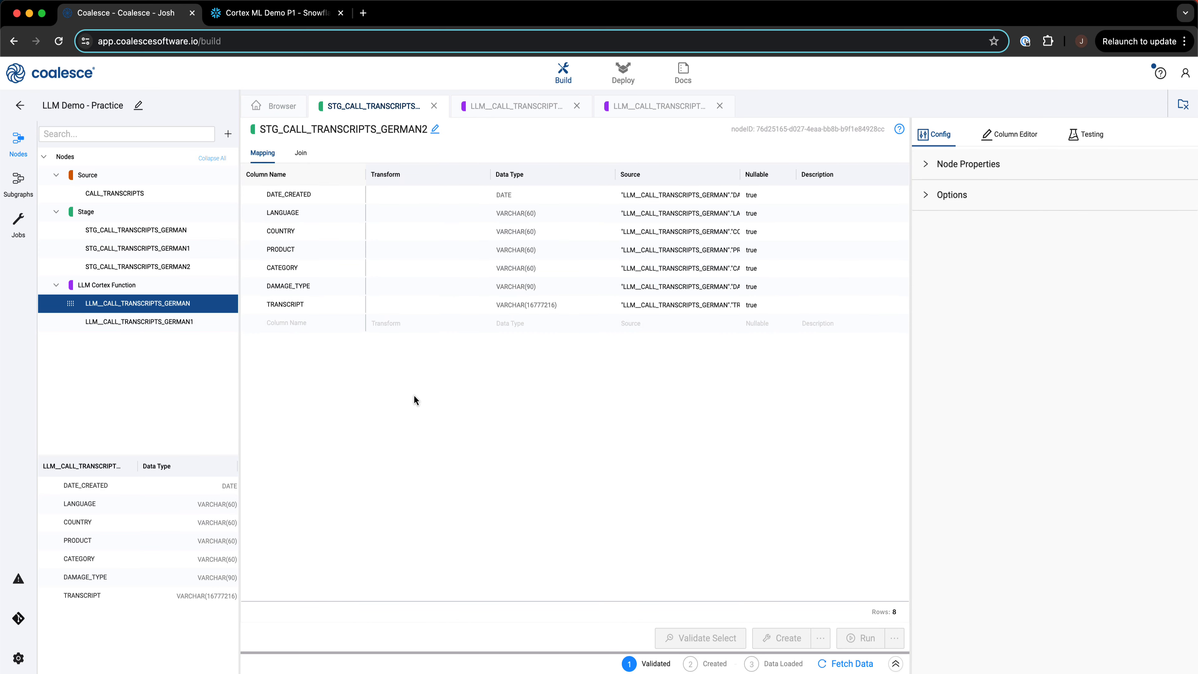
- In the options of STG_CALL_TRANSCRIPTS_GERMAN2, enable Multi Source with UNION ALL as the multi source strategy
click(946, 194)
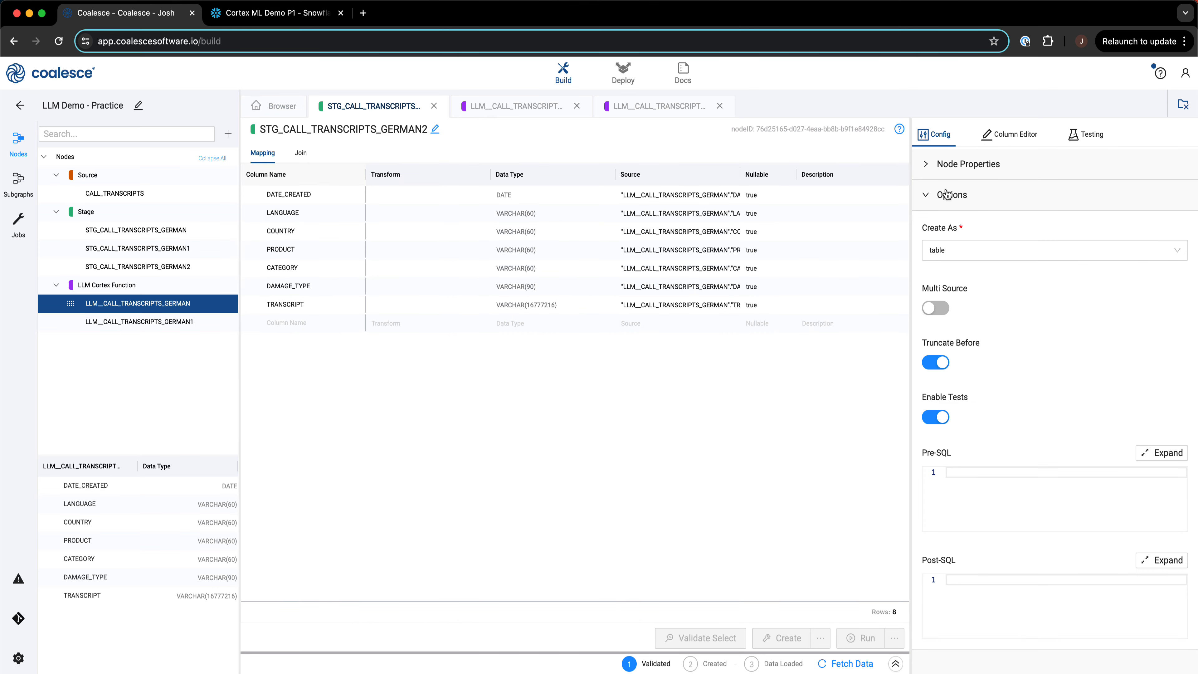
click(941, 307)
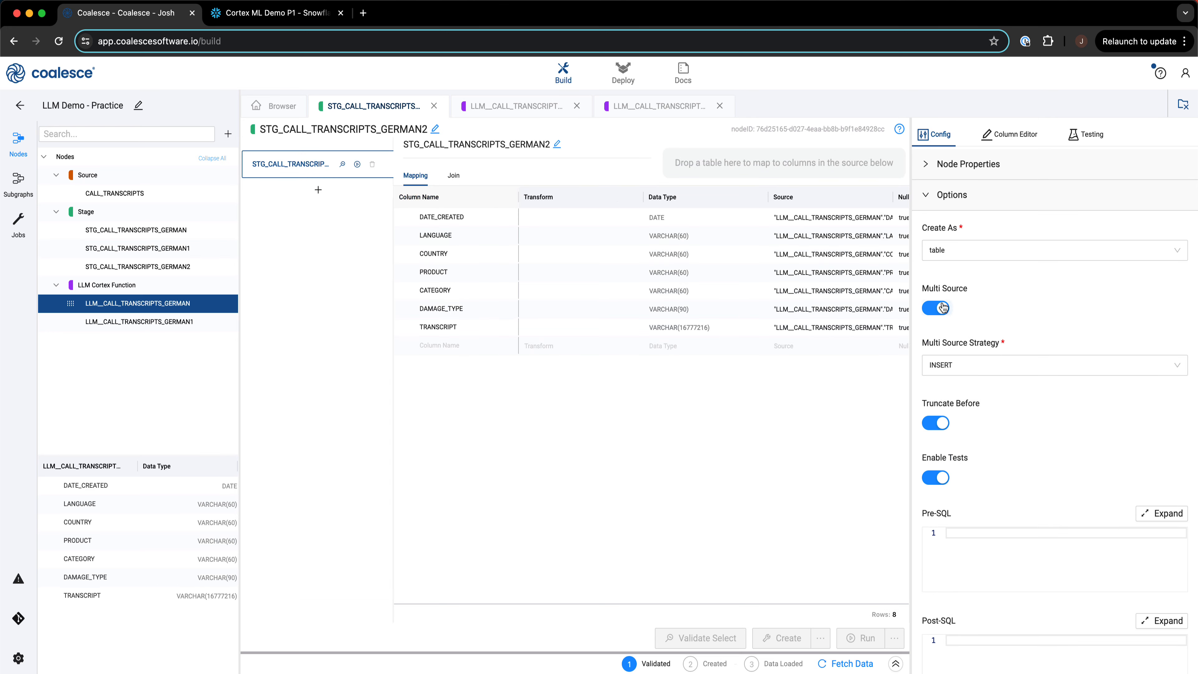
click(960, 365)
click(944, 432)
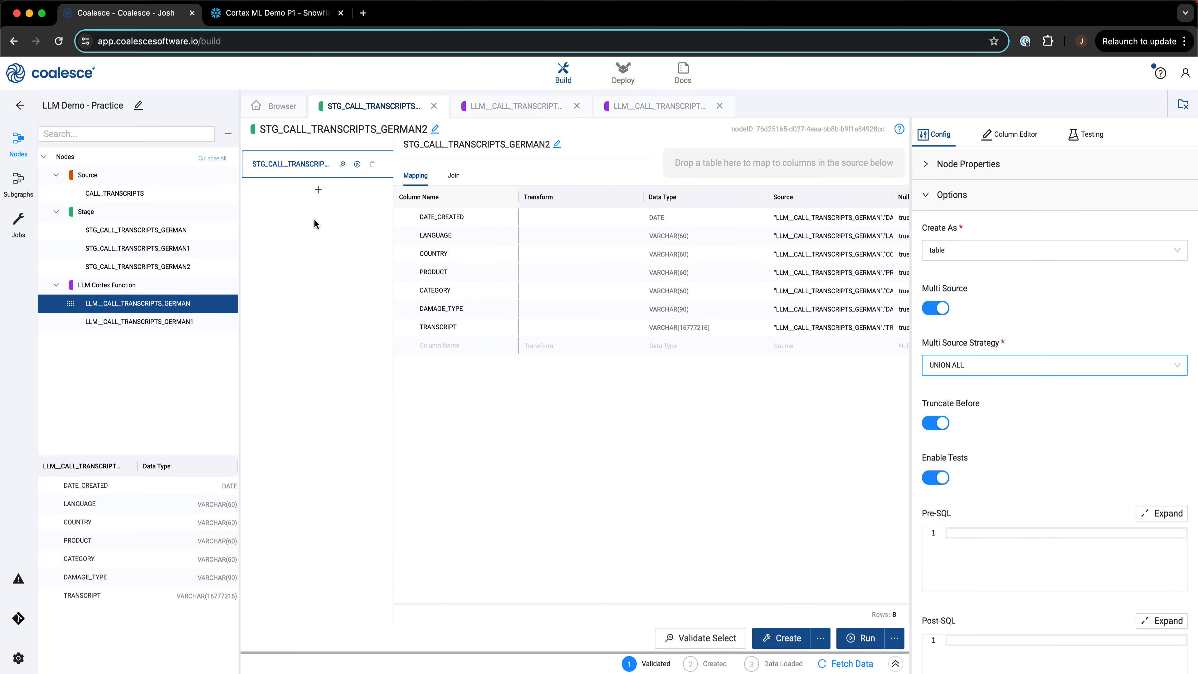
- Add a second source mapped from LLM__CALL_TRANSCRIPTS_GERMAN1 to STG_CALL_TRANSCRIPTS_GERMAN2 and insert its generated join into the join editor
click(318, 192)
click(136, 323)
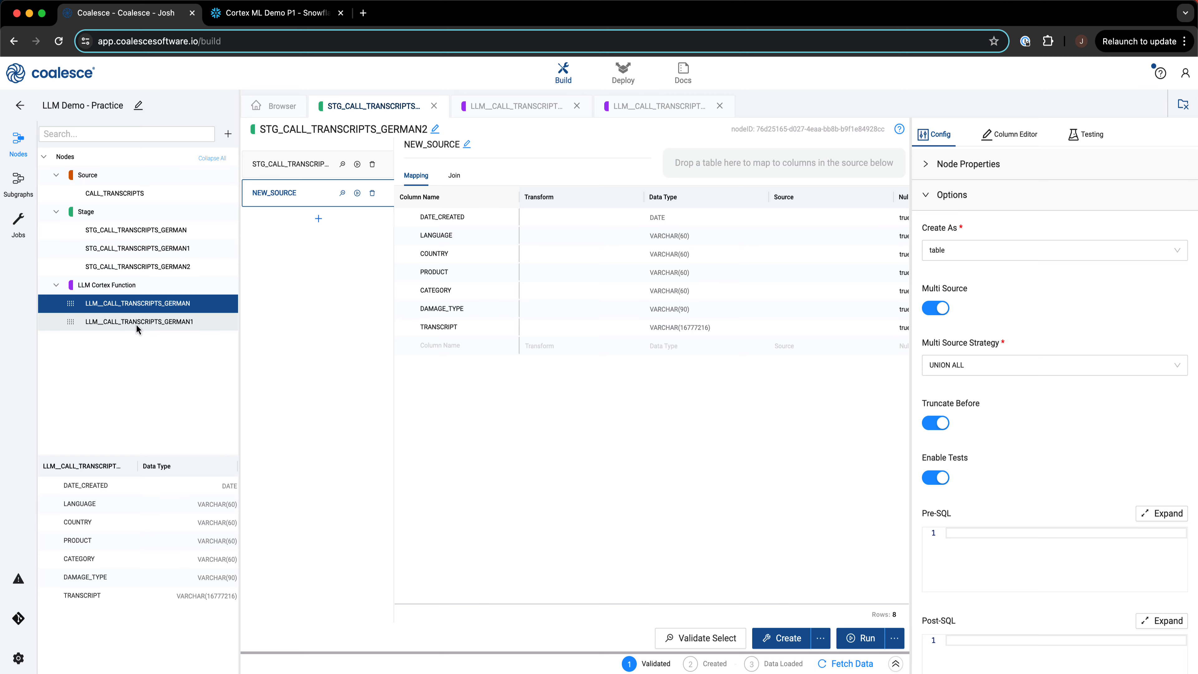
drag(143, 326, 772, 162)
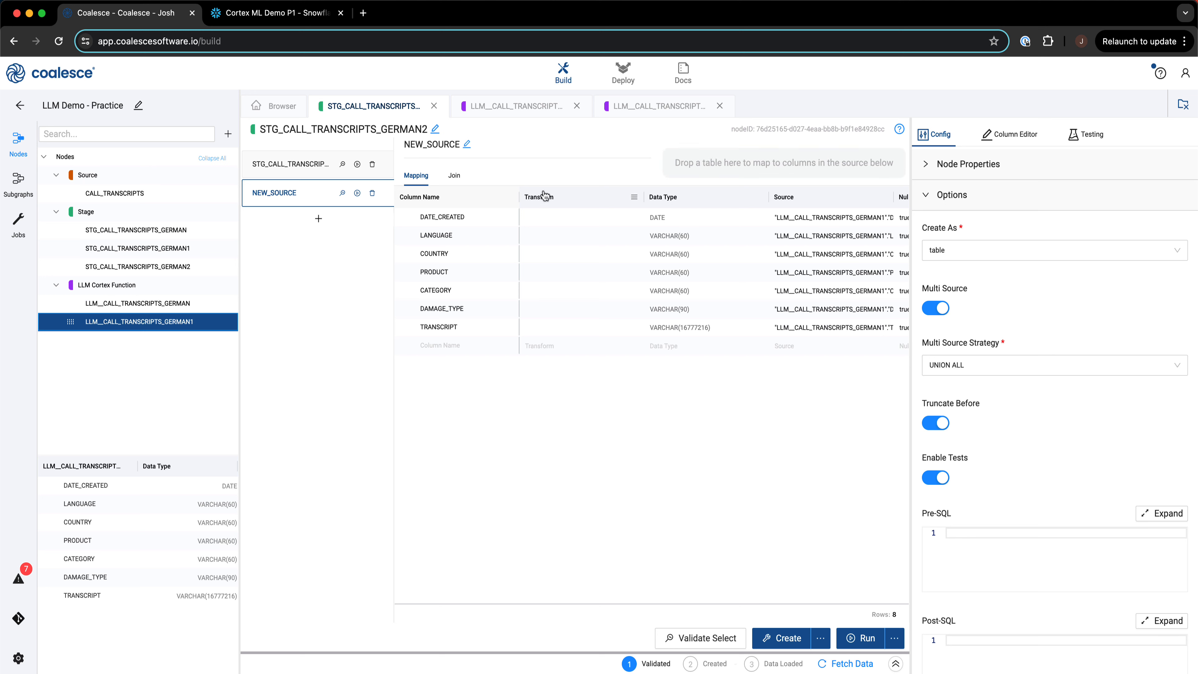
click(454, 176)
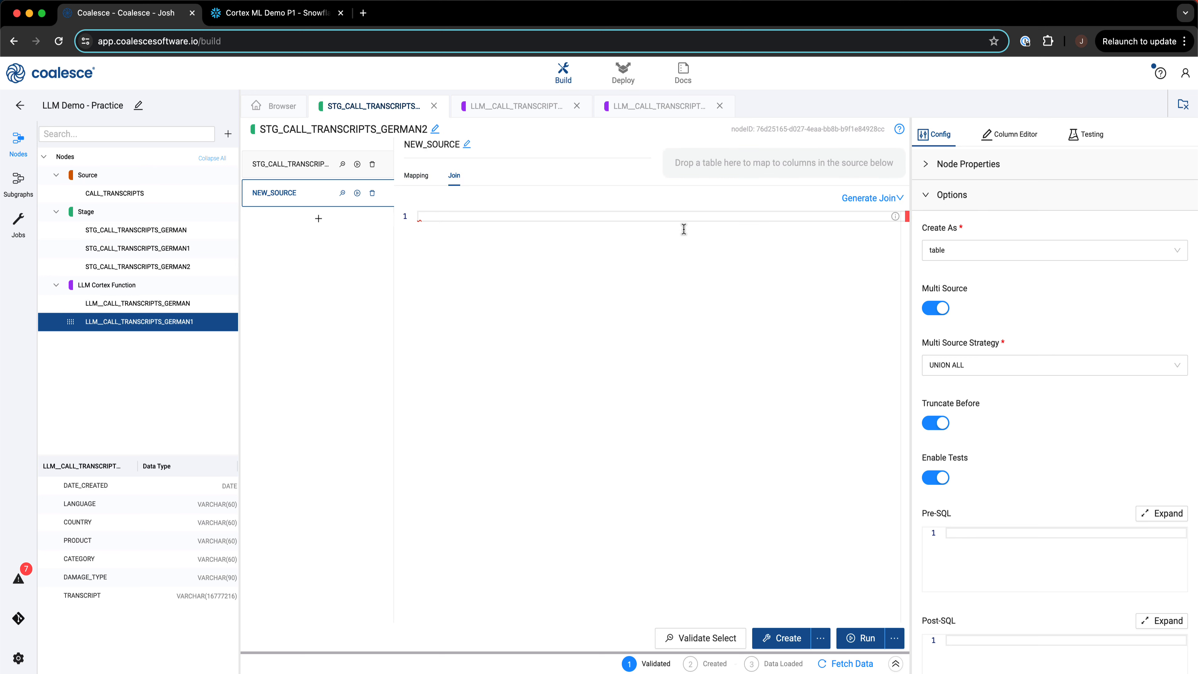
click(871, 199)
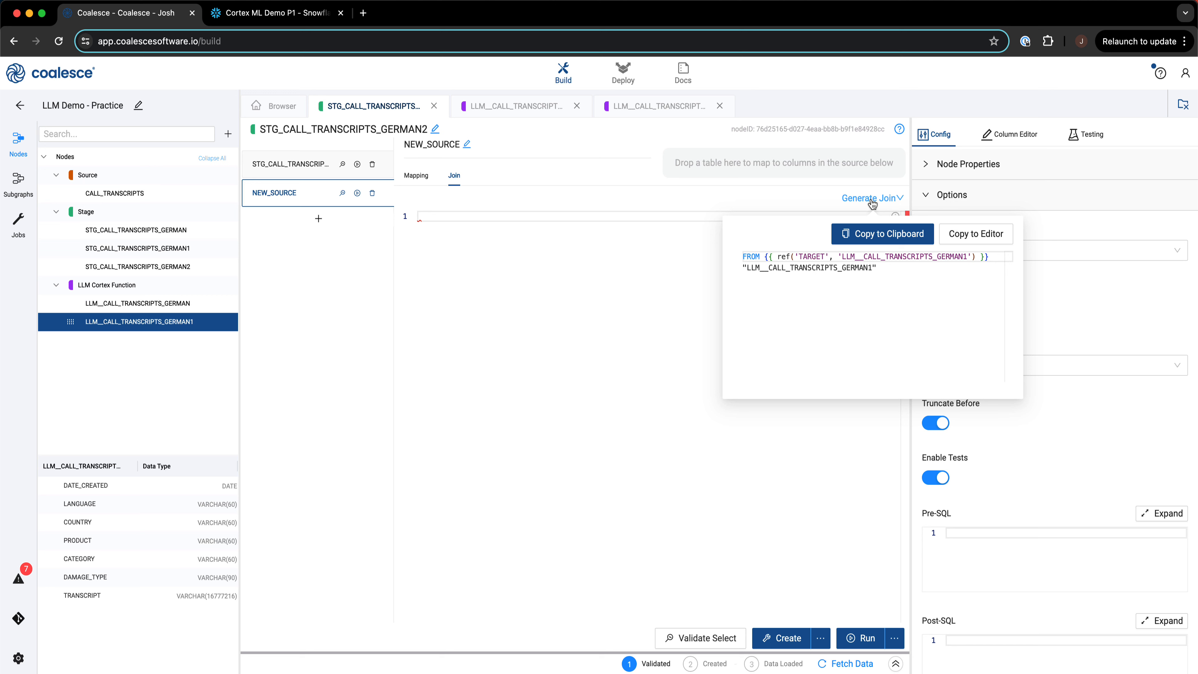
click(975, 234)
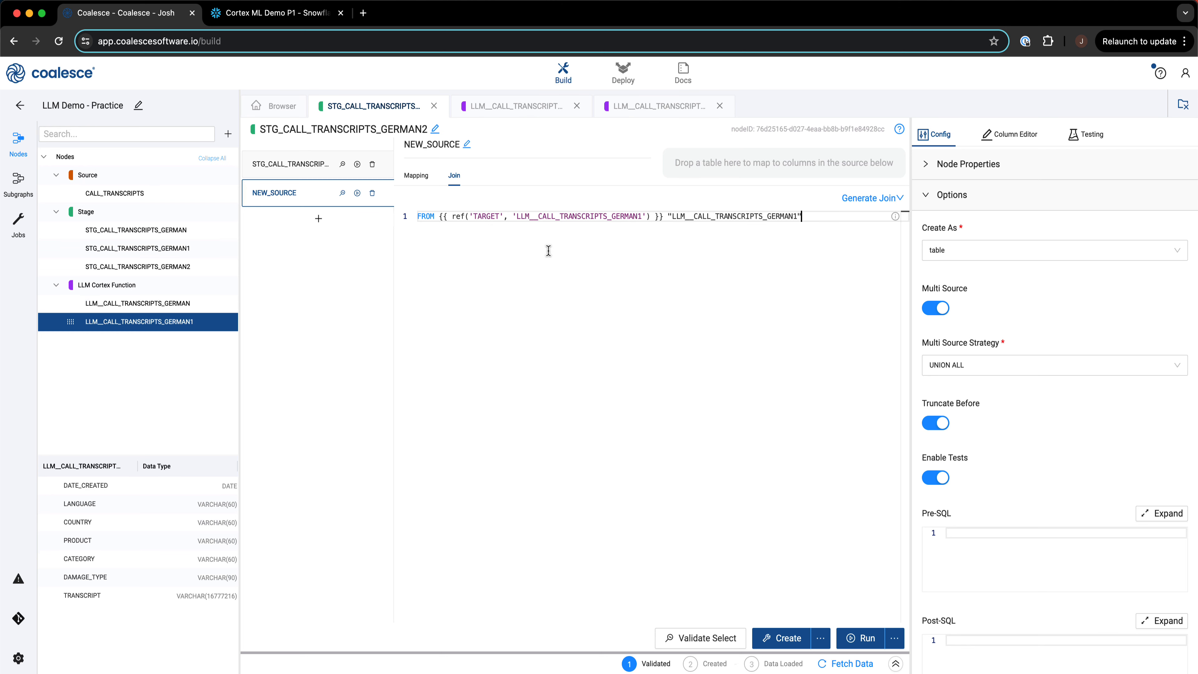
- Check the STG_CALL_TRANSCRIPTS_GERMAN2 connections in the graph, reopen that node, then create and run it
click(284, 112)
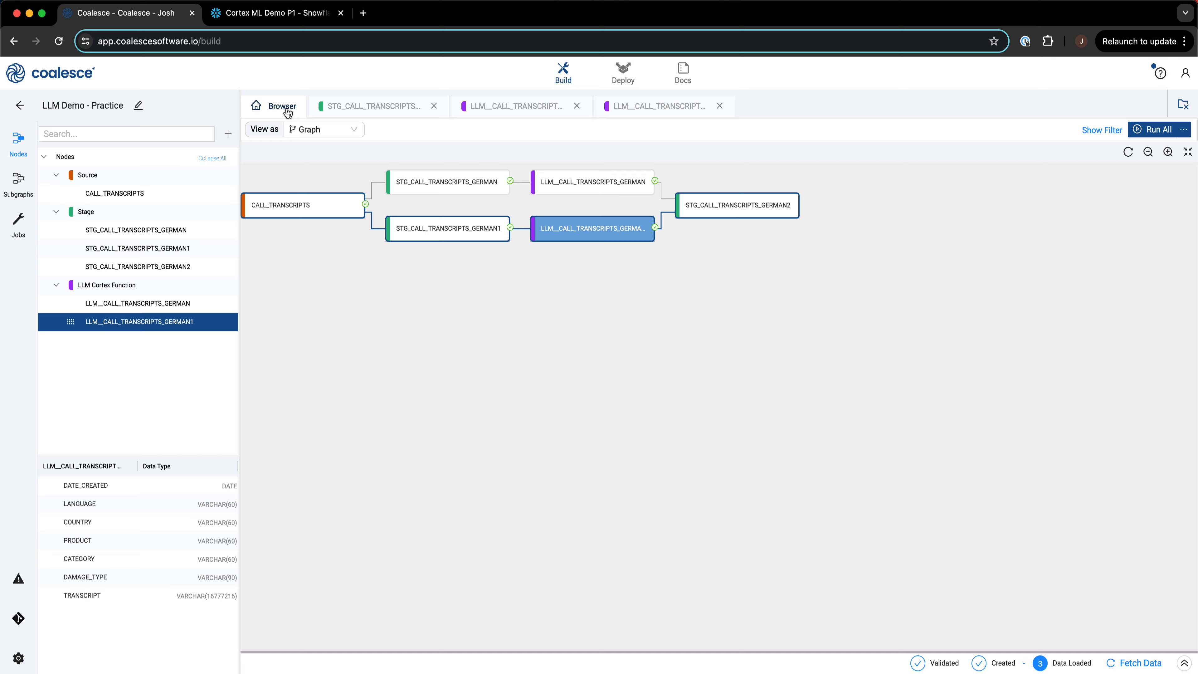
double_click(726, 201)
click(786, 637)
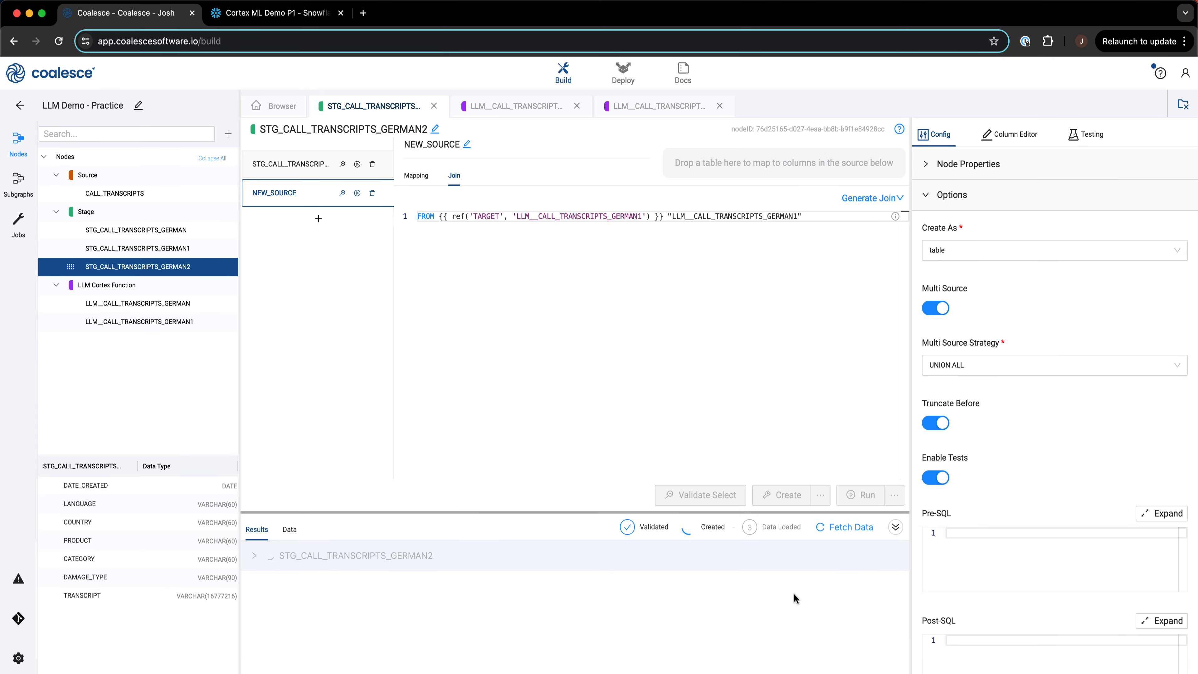
click(857, 501)
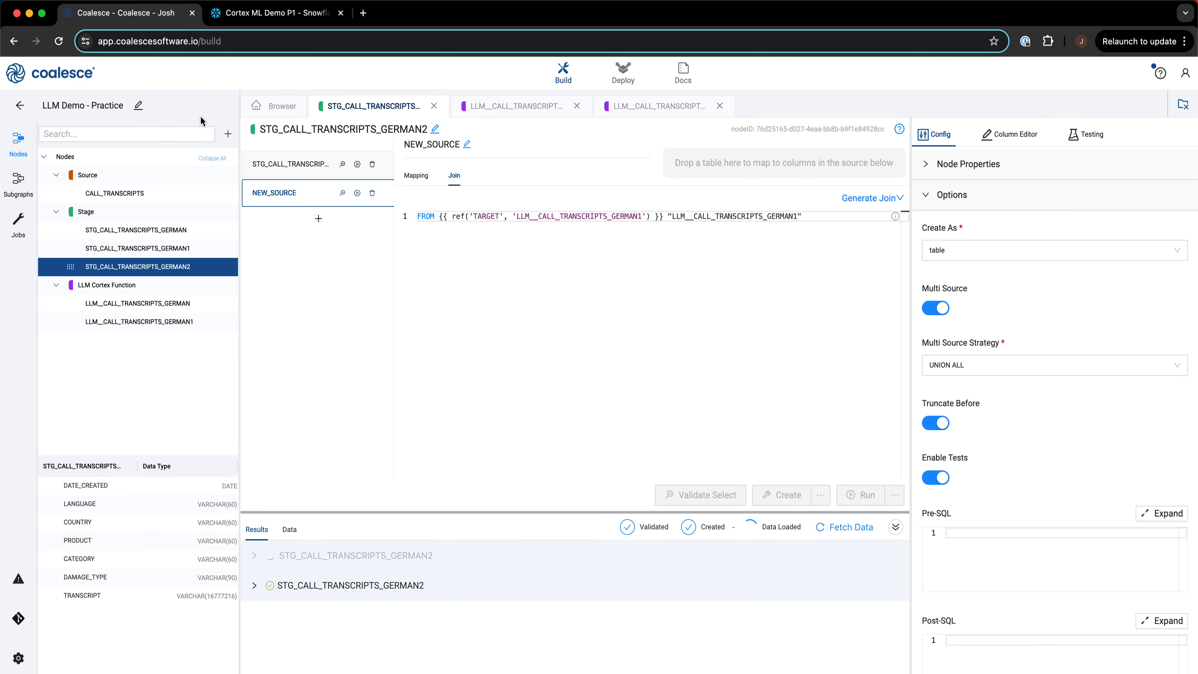
- Return to the graph and add an LLM Cortex Function node downstream of STG_CALL_TRANSCRIPTS_GERMAN2
click(282, 107)
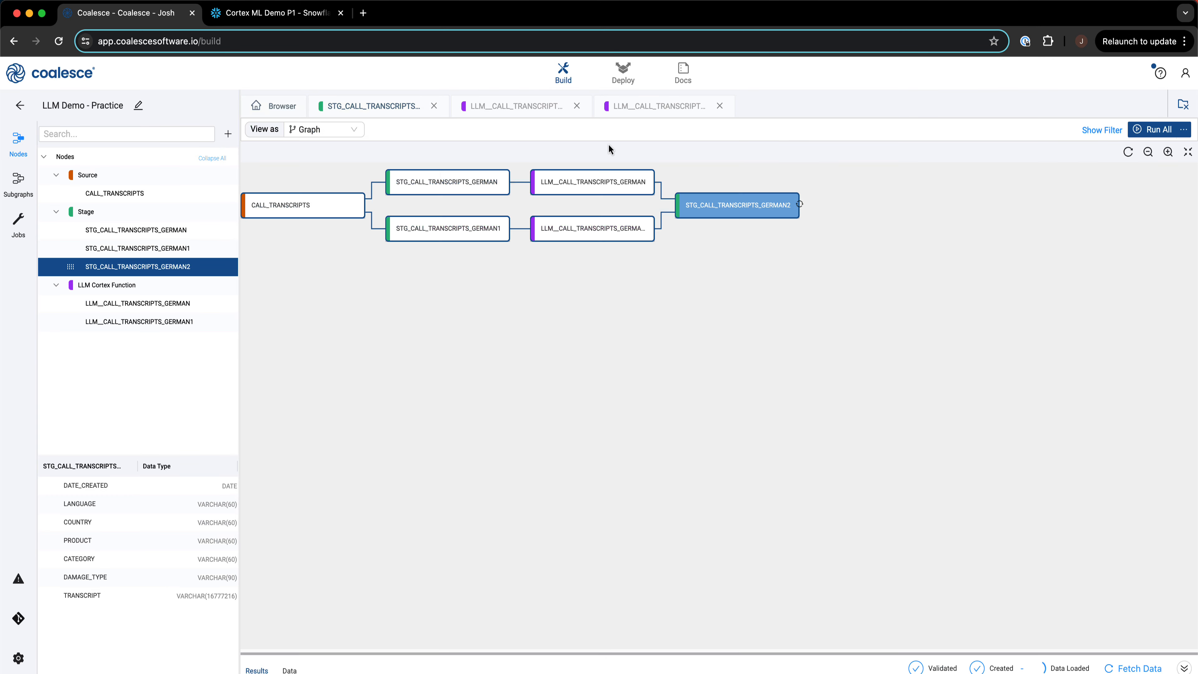
right_click(765, 204)
mouse_move(809, 251)
click(896, 250)
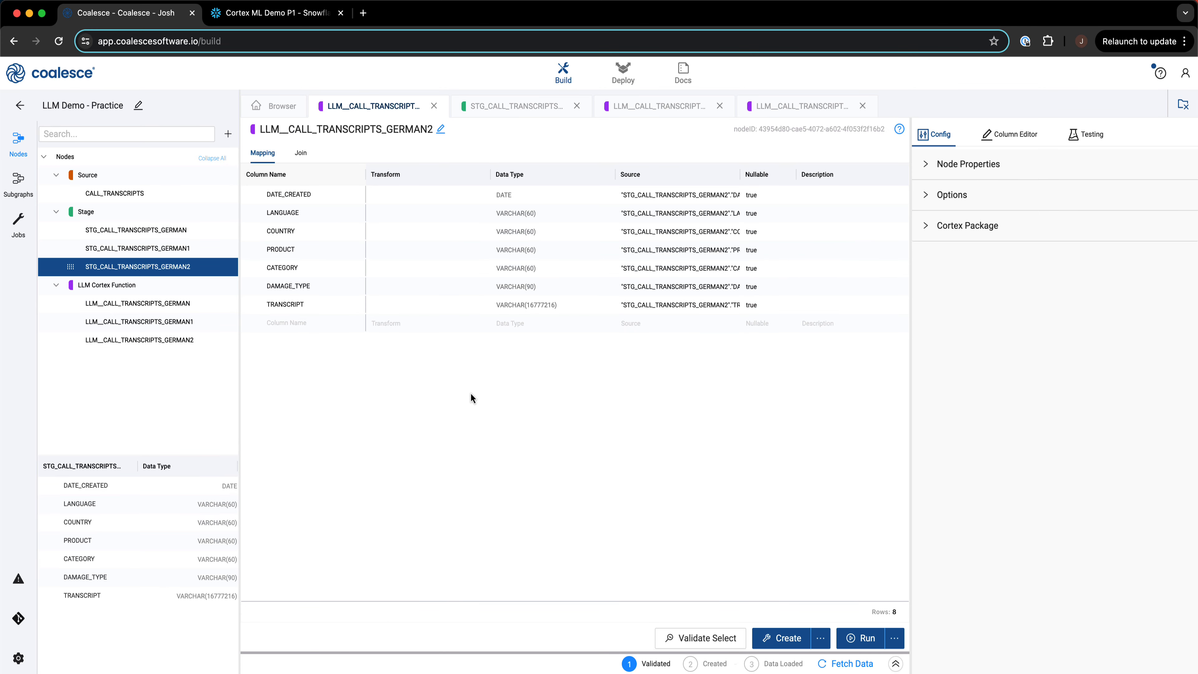
- Duplicate the TRANSCRIPT column in LLM__CALL_TRANSCRIPTS_GERMAN2 and rename the copy TRANSCRIPT_SENTIMENT
click(323, 306)
right_click(323, 306)
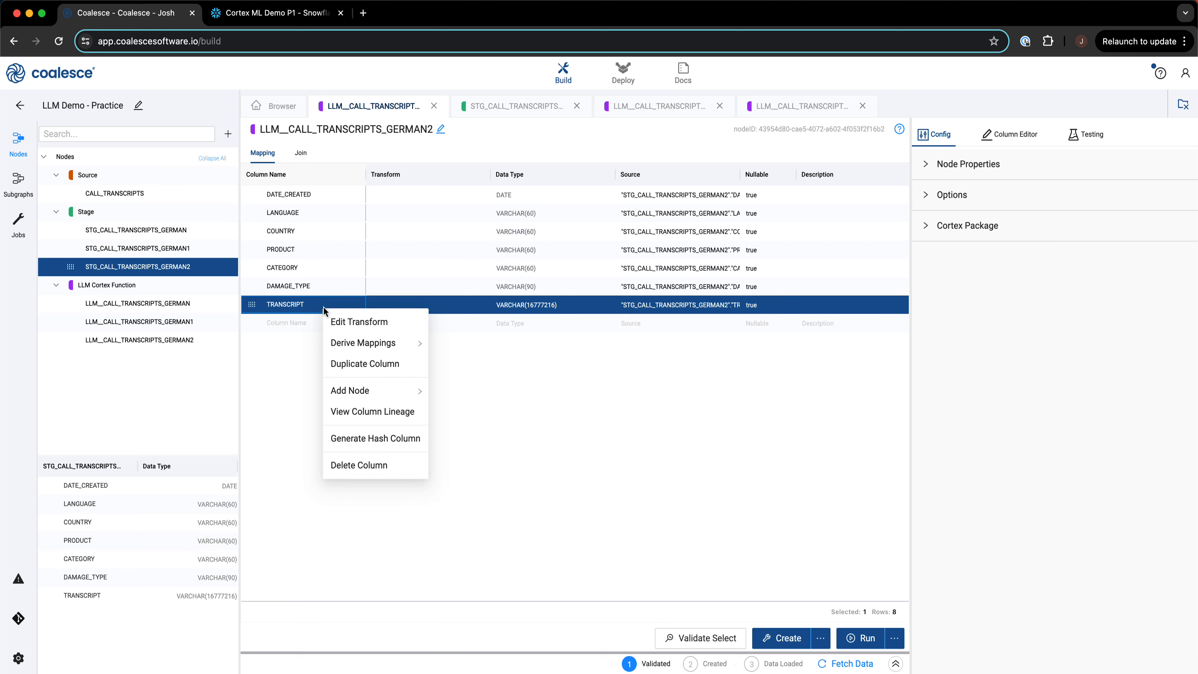
click(363, 364)
double_click(326, 324)
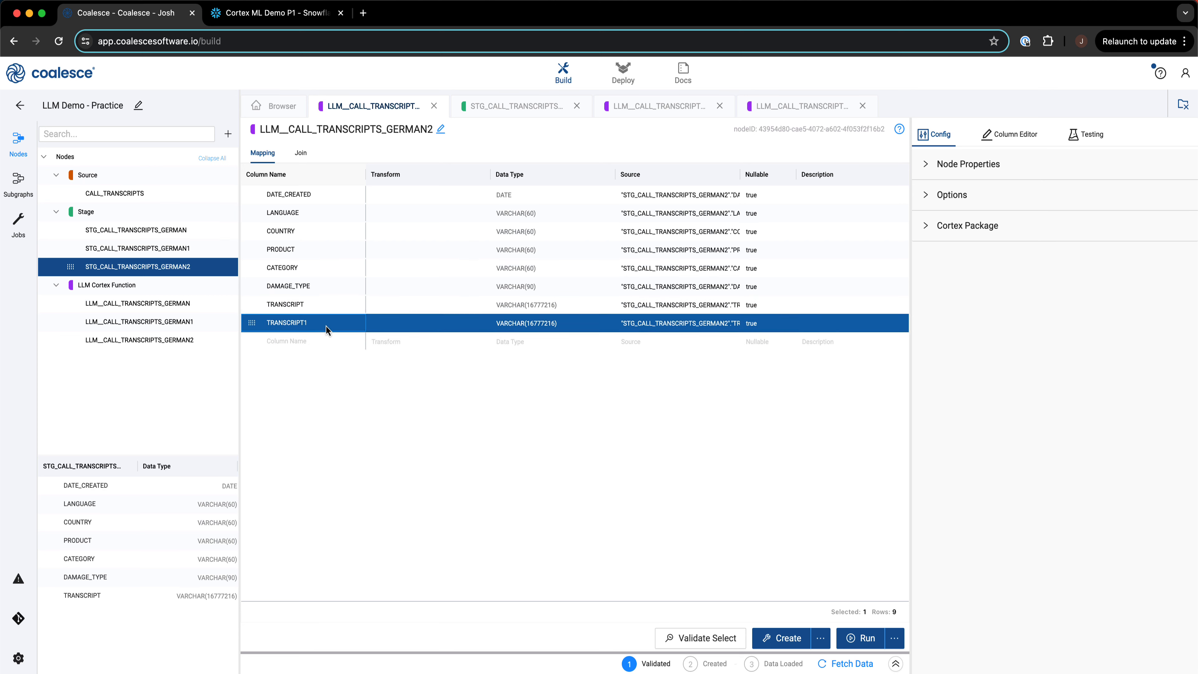
text(_)
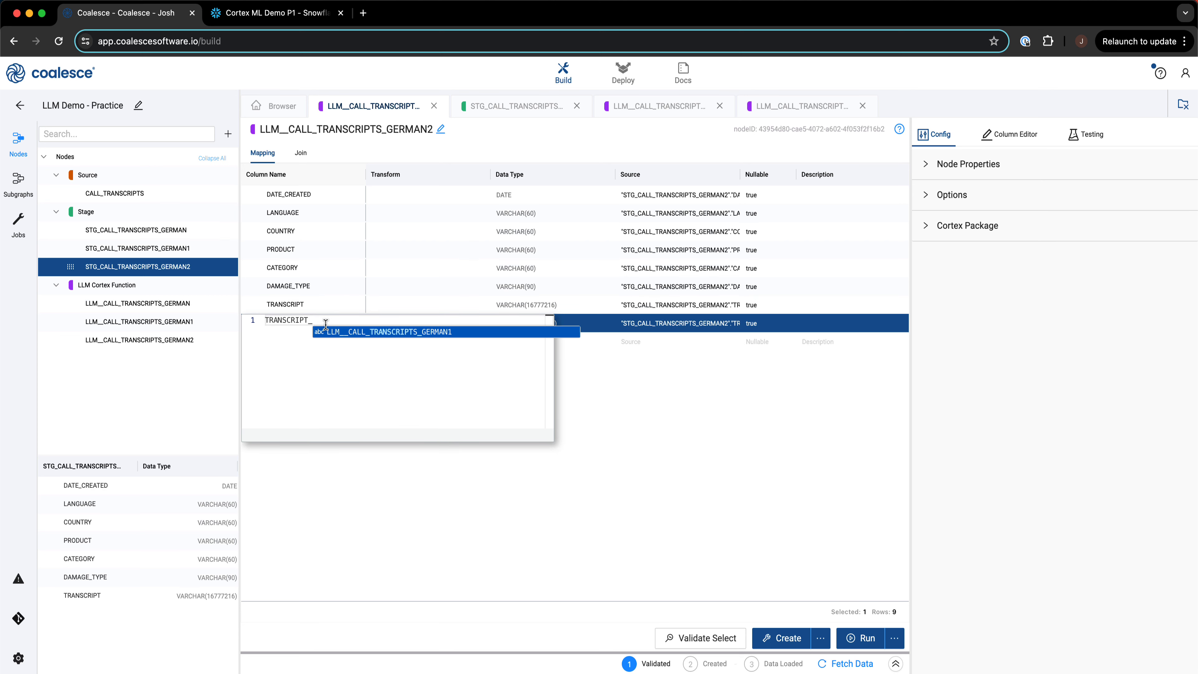
text(SENTIMENT)
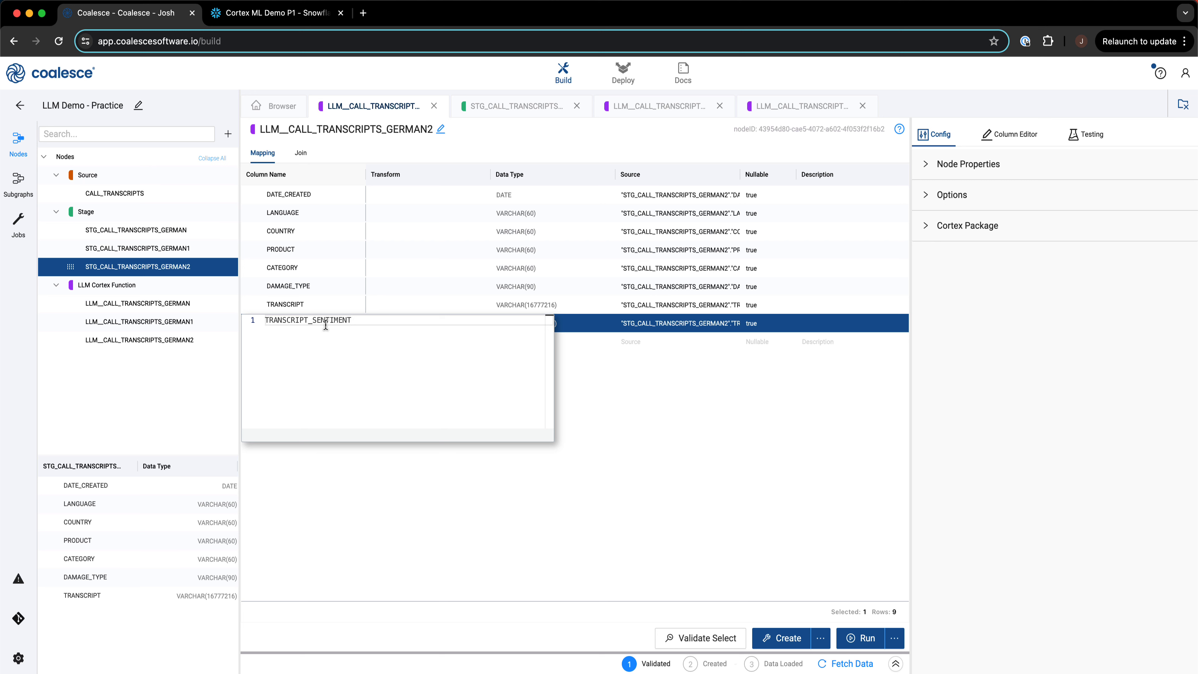
key(Return)
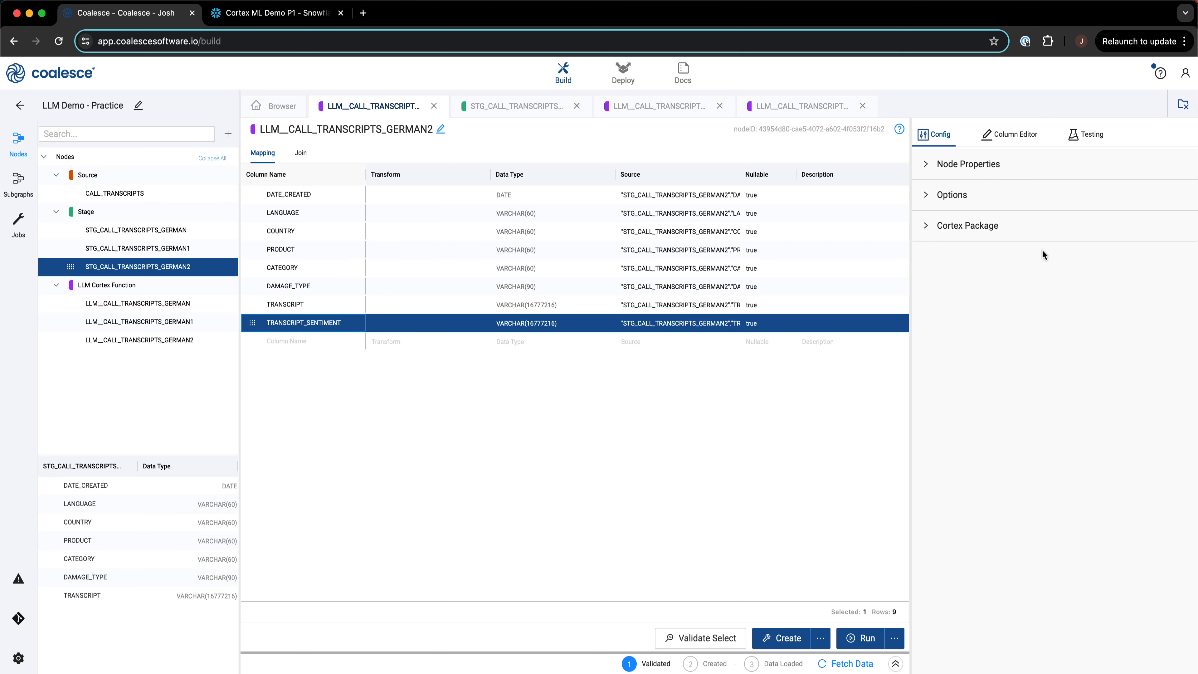
- Enable the SENTIMENT Cortex function in LLM__CALL_TRANSCRIPTS_GERMAN2 for the TRANSCRIPT_SENTIMENT column
click(987, 227)
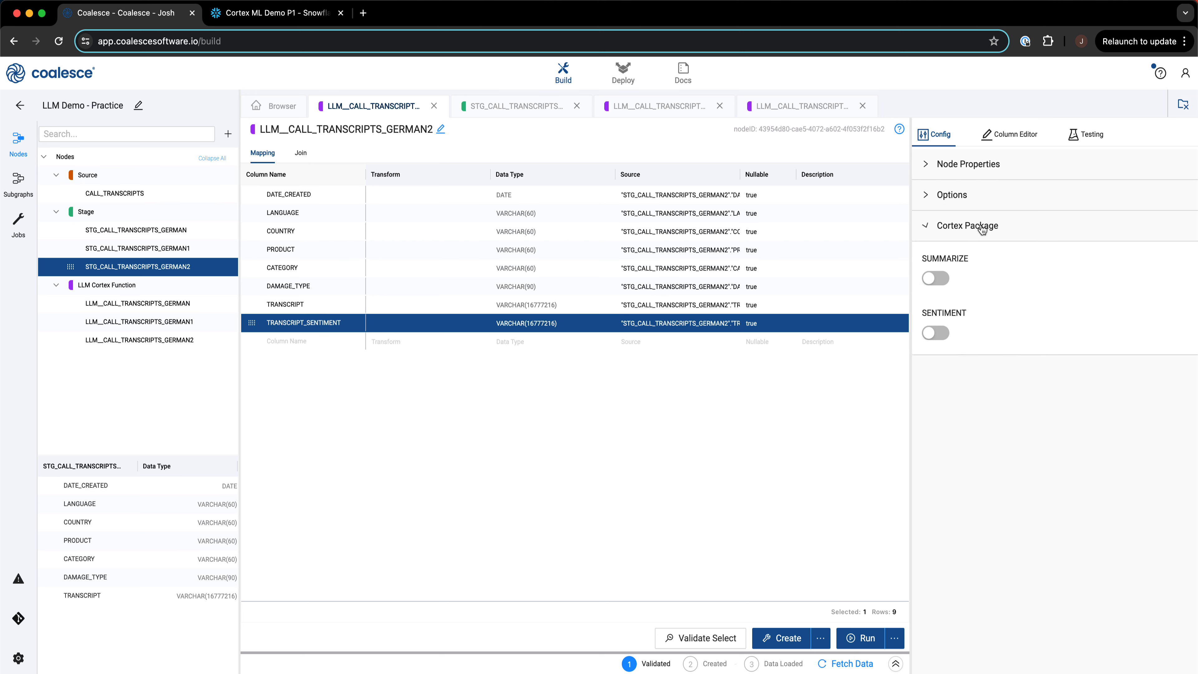
click(936, 333)
click(1037, 415)
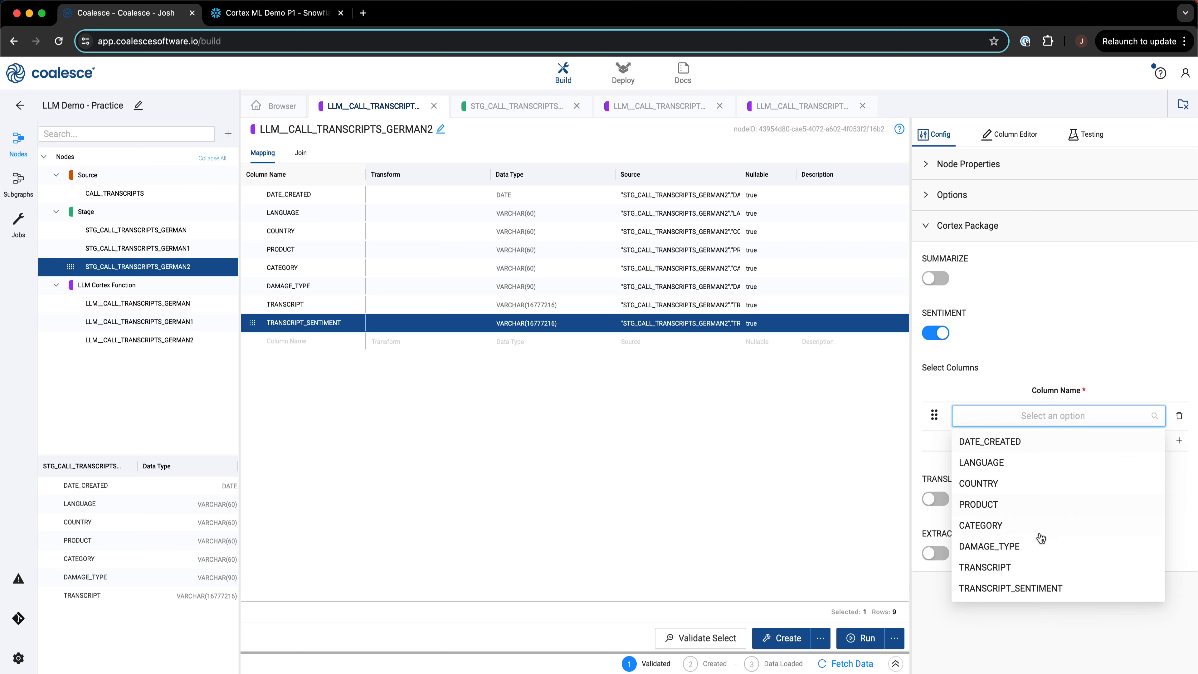
click(1036, 590)
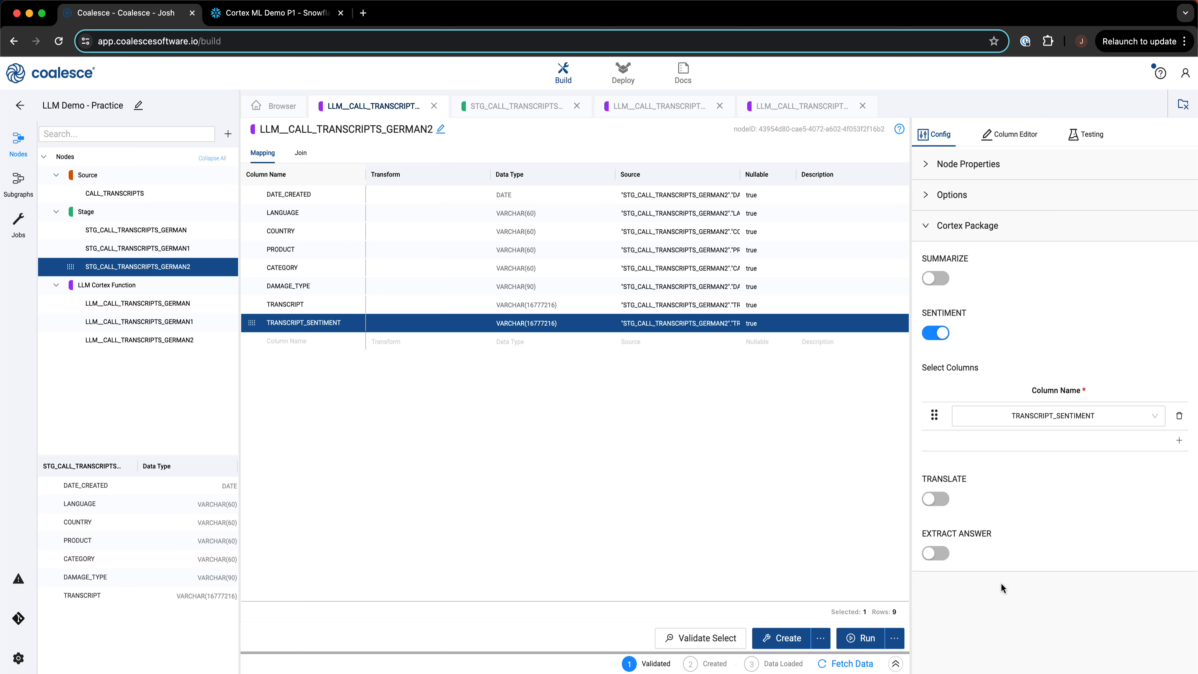
- Enable the EXTRACT ANSWER Cortex function for the TRANSCRIPT column with the question "who is the customer"
click(938, 554)
scroll(1069, 501, down, 2)
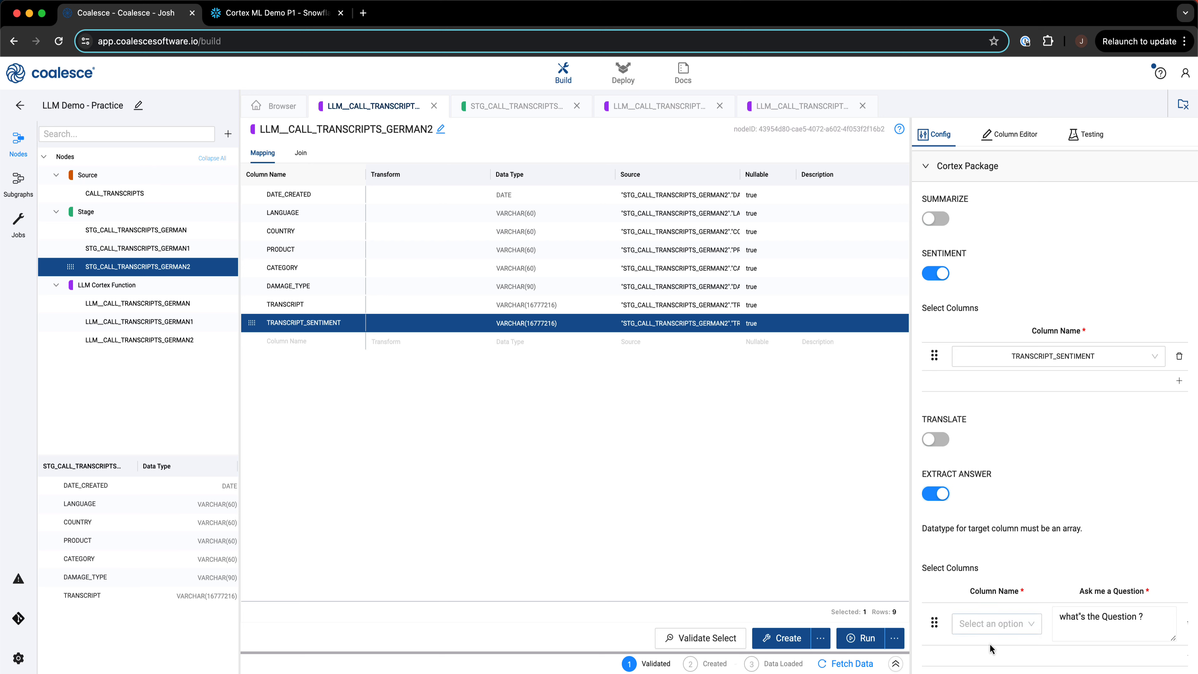
click(988, 624)
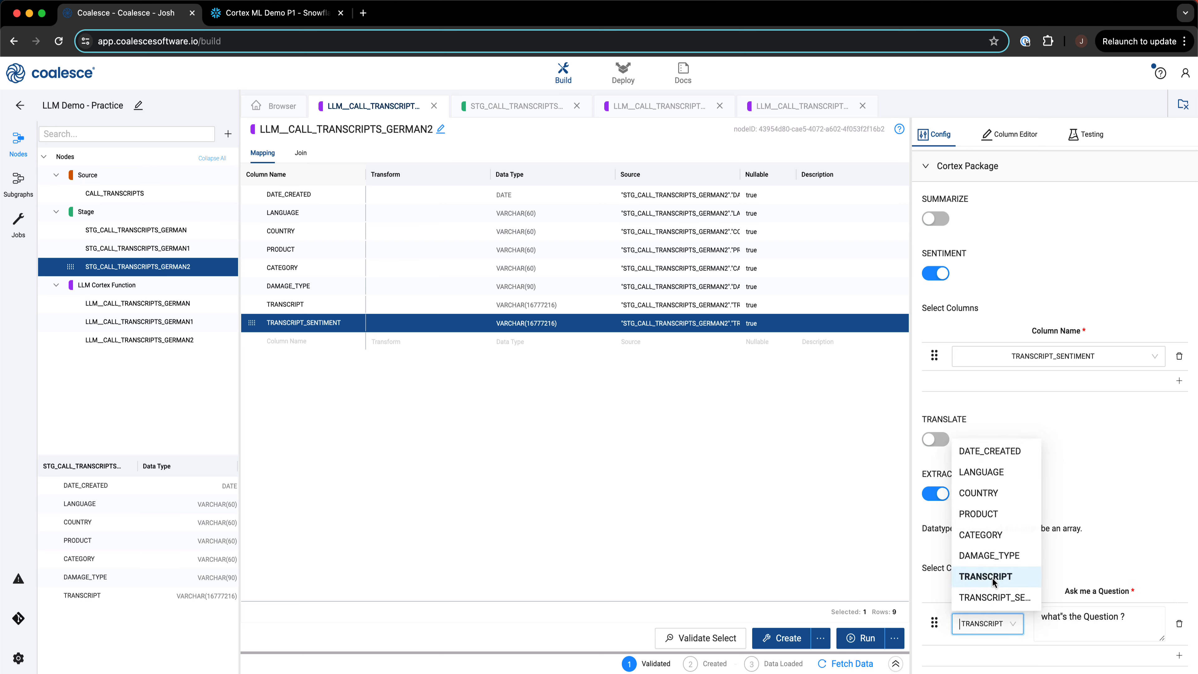
click(992, 579)
drag(1132, 613, 996, 608)
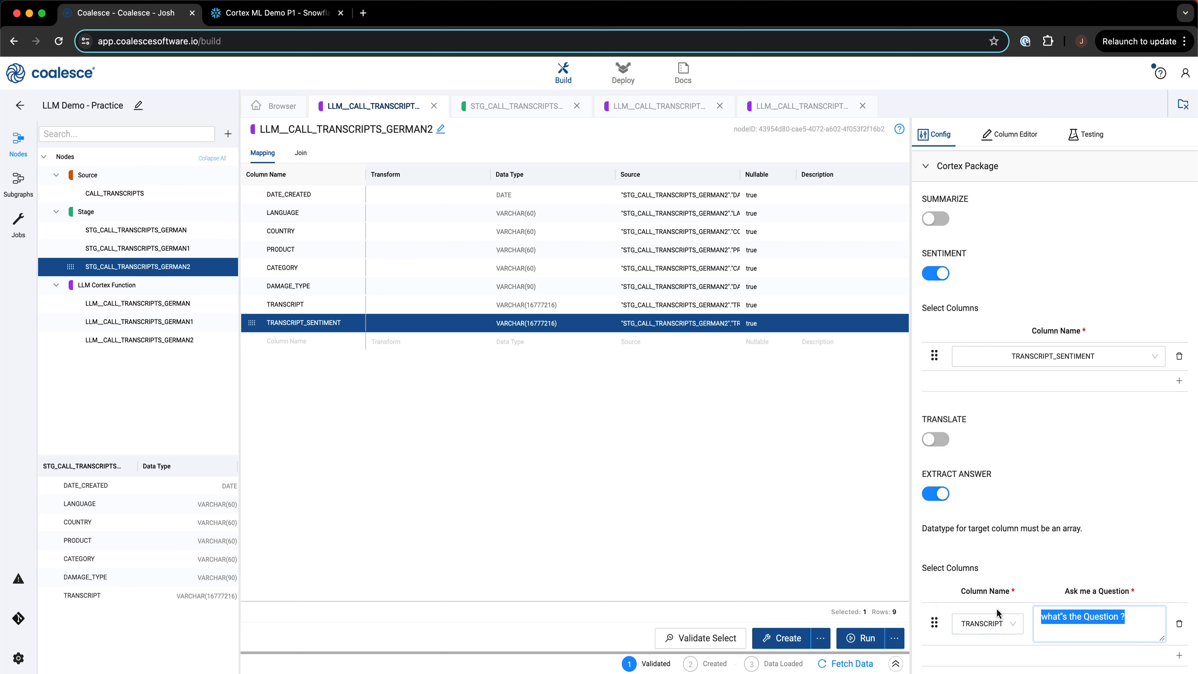
text(who is the customer)
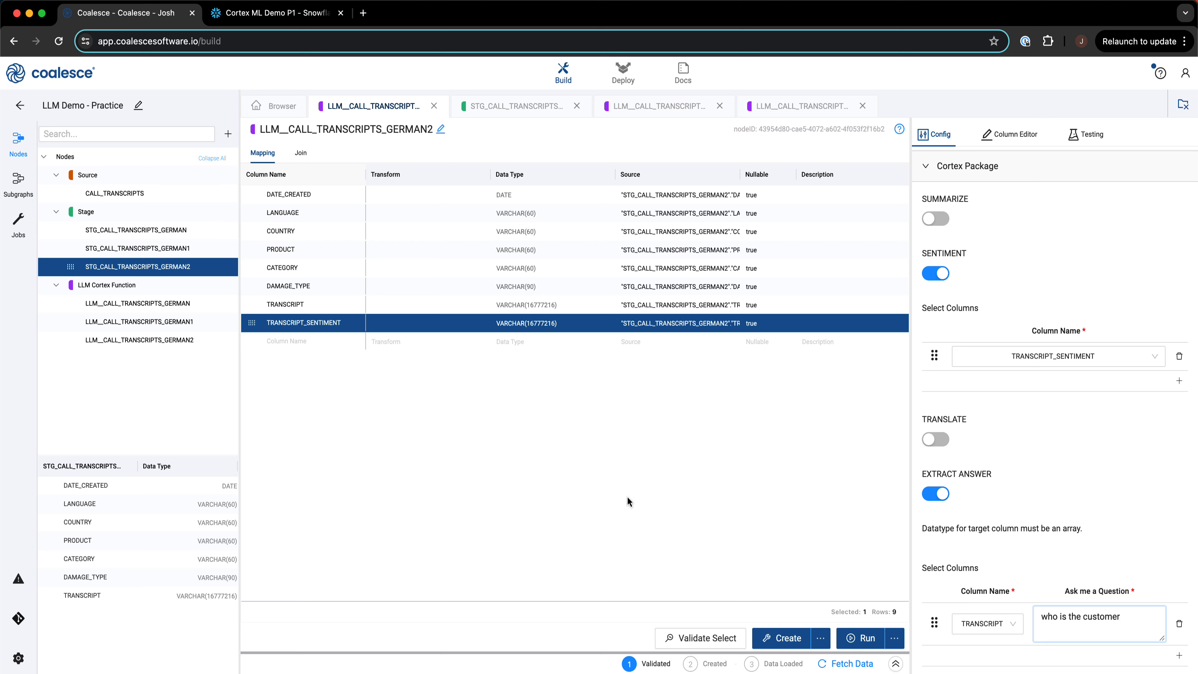
- Set the data type of the TRANSCRIPT column in LLM__CALL_TRANSCRIPTS_GERMAN2 to ARRAY
double_click(523, 304)
text(AR)
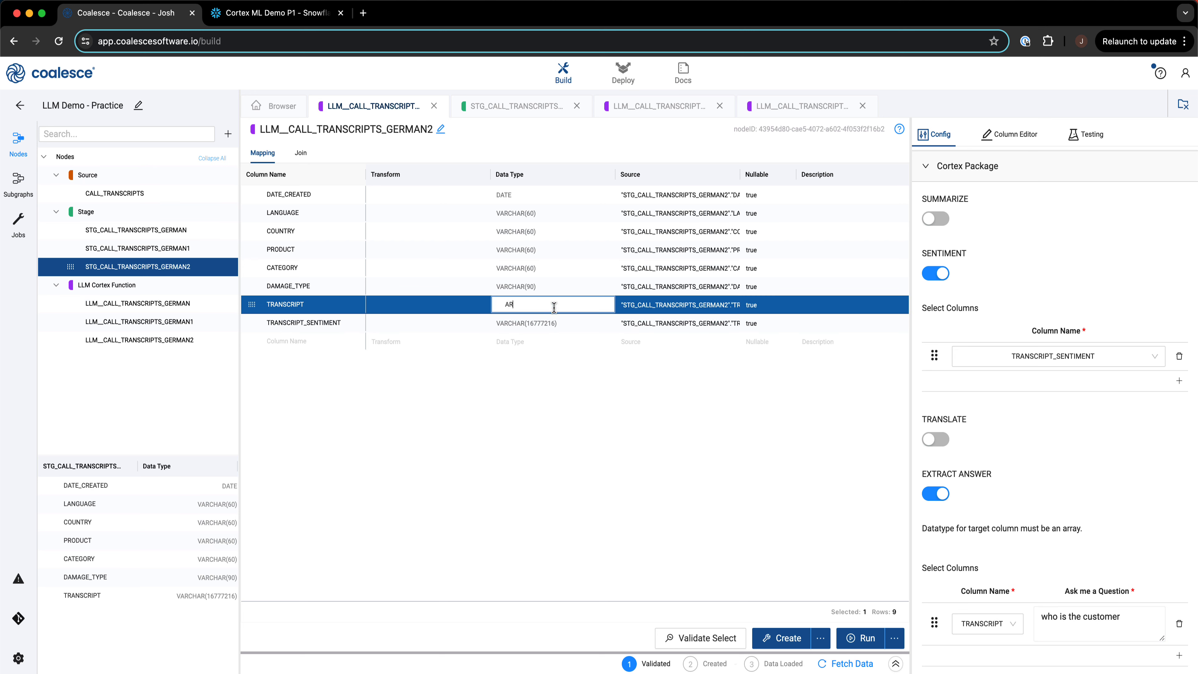
text(RAY)
key(Return)
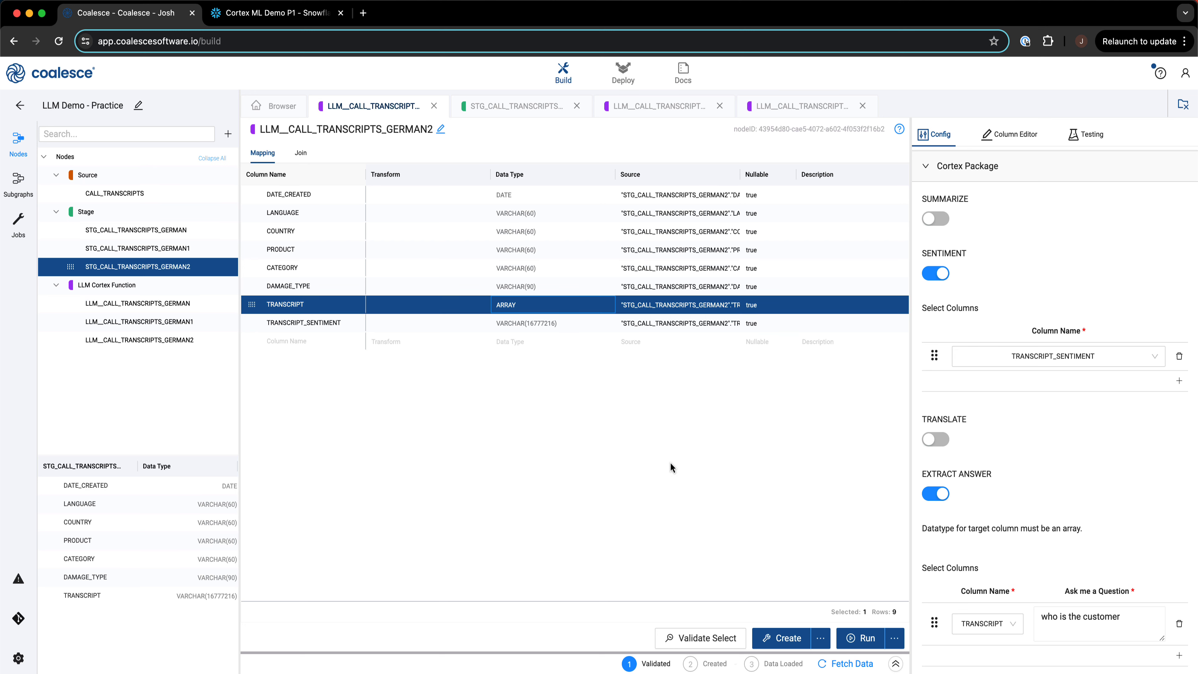
- Create and run LLM__CALL_TRANSCRIPTS_GERMAN2, and review the TRANSCRIPT and TRANSCRIPT_SENTIMENT values in the loaded data
click(779, 637)
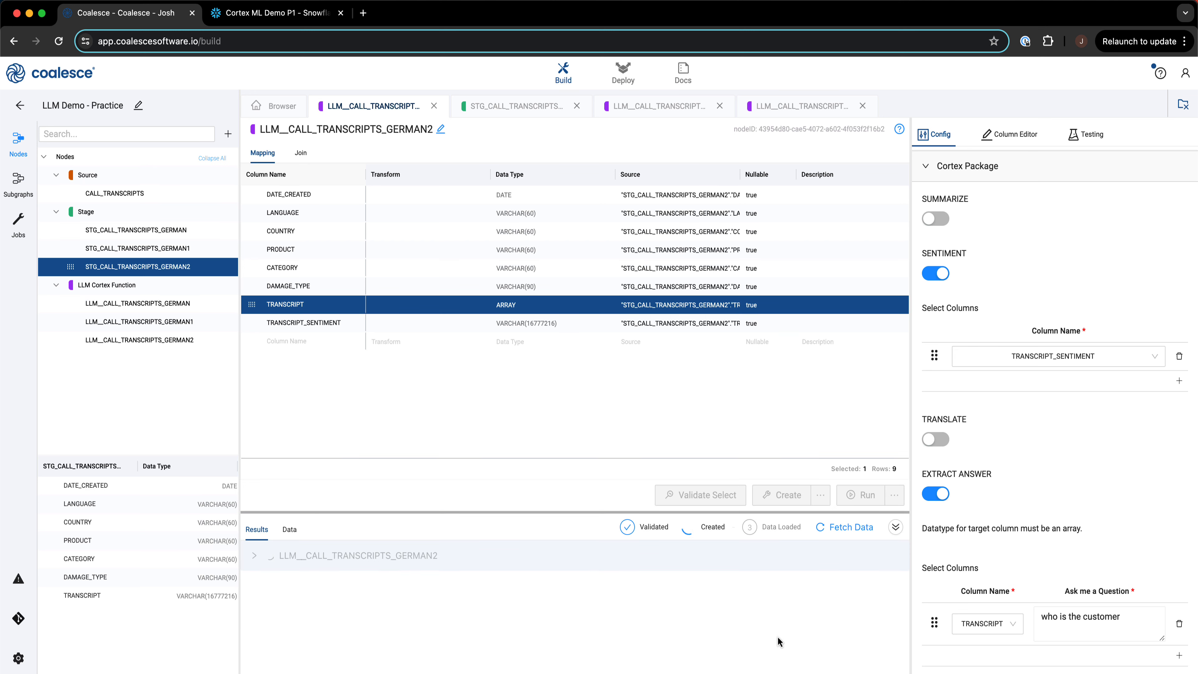
click(866, 493)
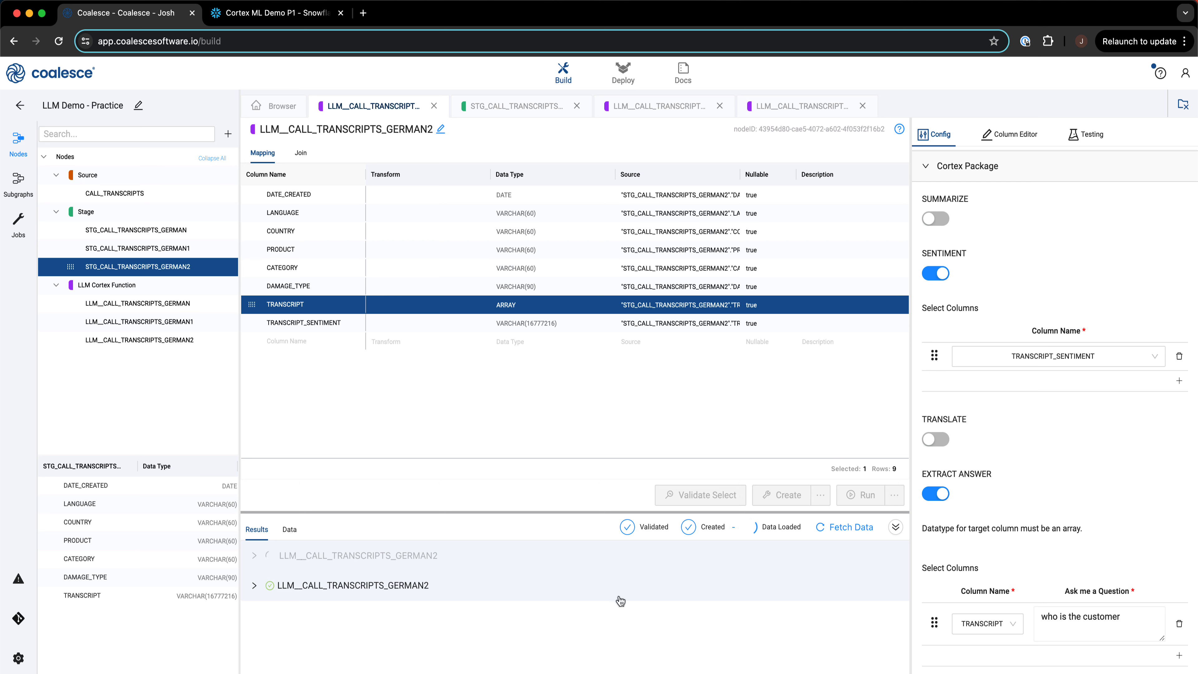
scroll(707, 608, right, 5)
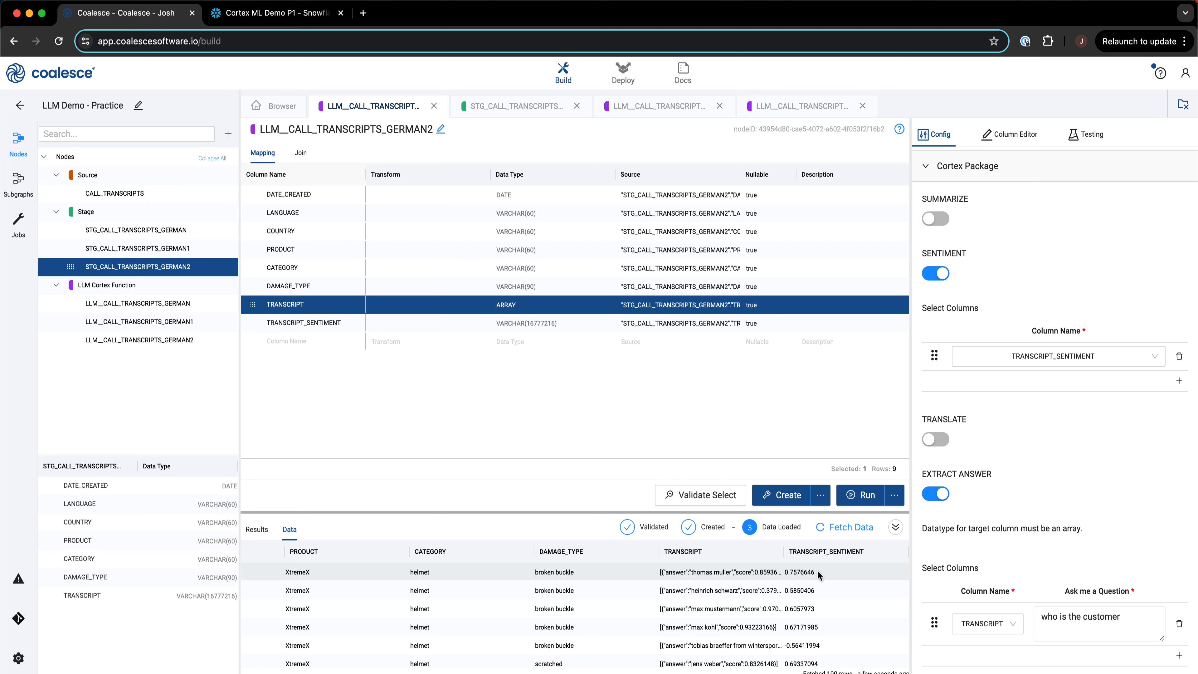
- Return to the graph and add a Stage node downstream of LLM__CALL_TRANSCRIPTS_GERMAN2
click(875, 200)
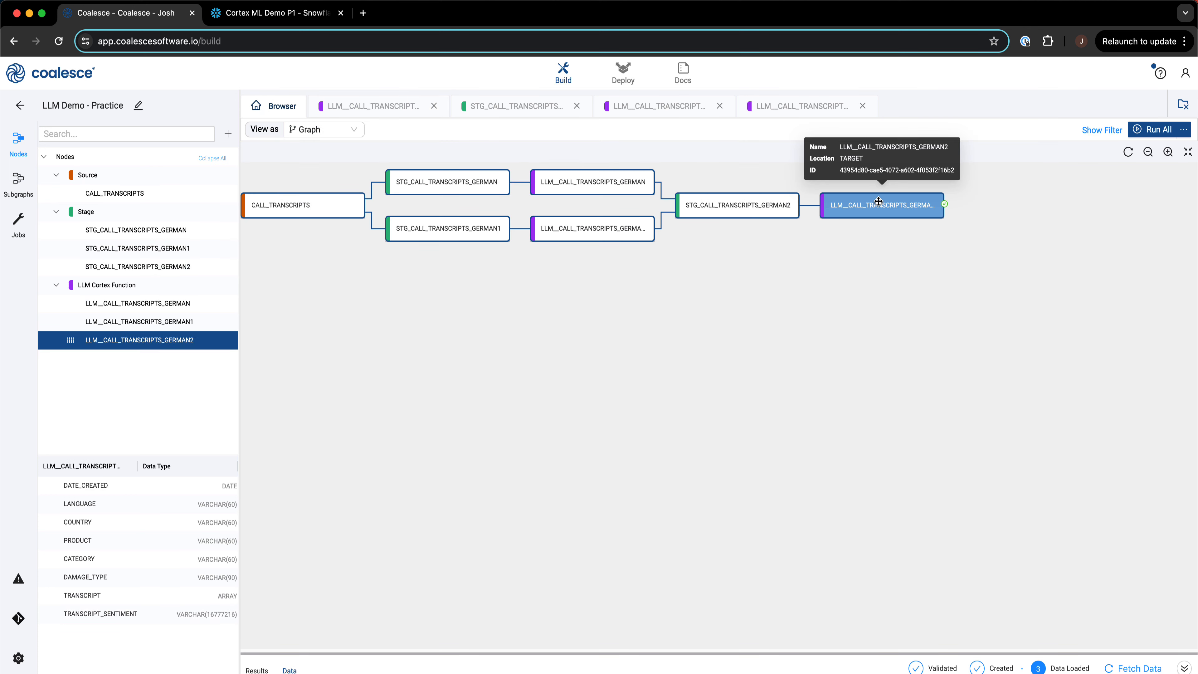
right_click(876, 201)
mouse_move(913, 245)
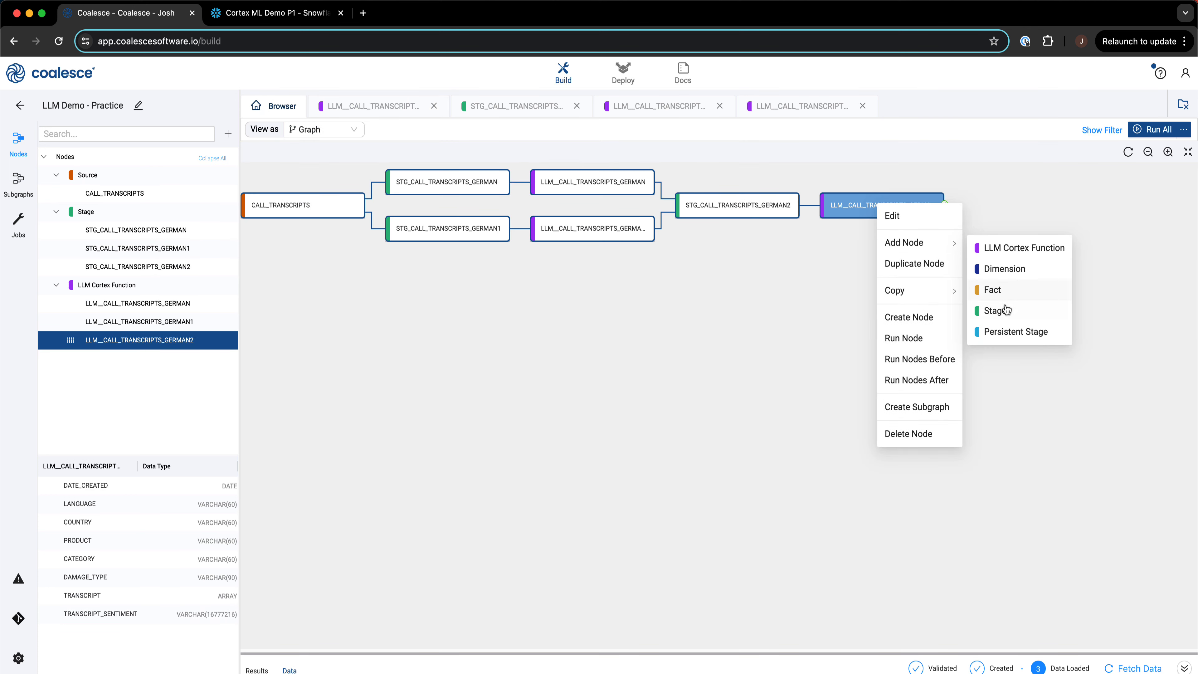
click(995, 310)
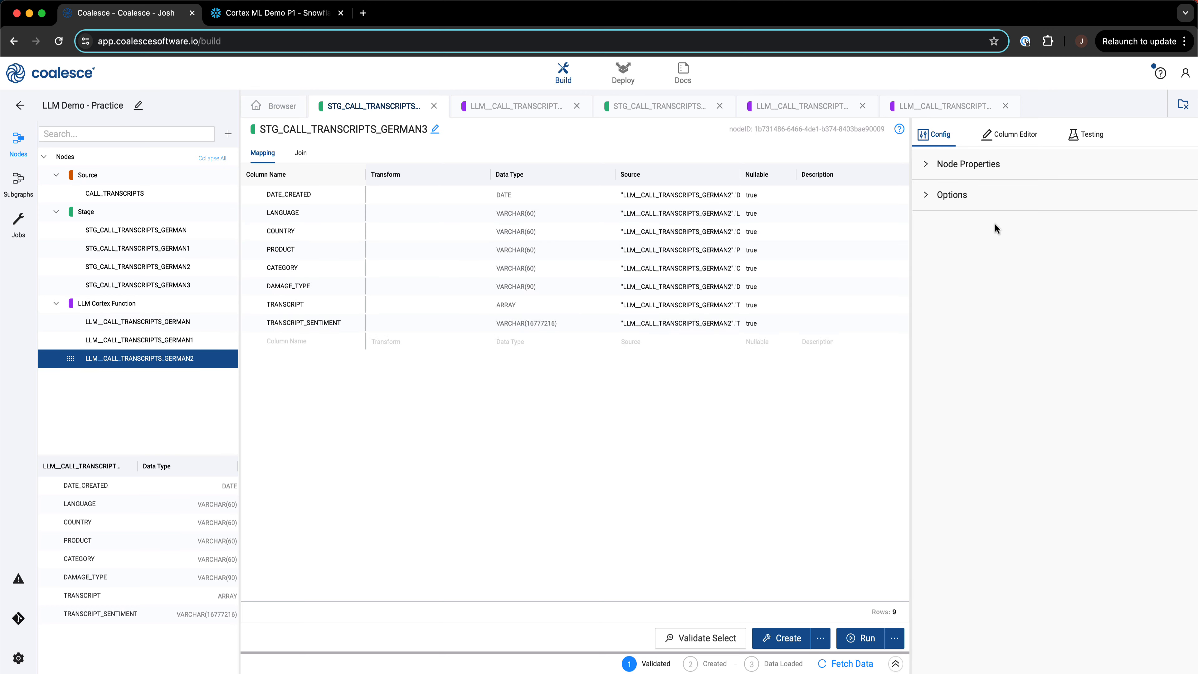
- Derive column mappings from JSON for the TRANSCRIPT column of STG_CALL_TRANSCRIPTS_GERMAN3
click(381, 310)
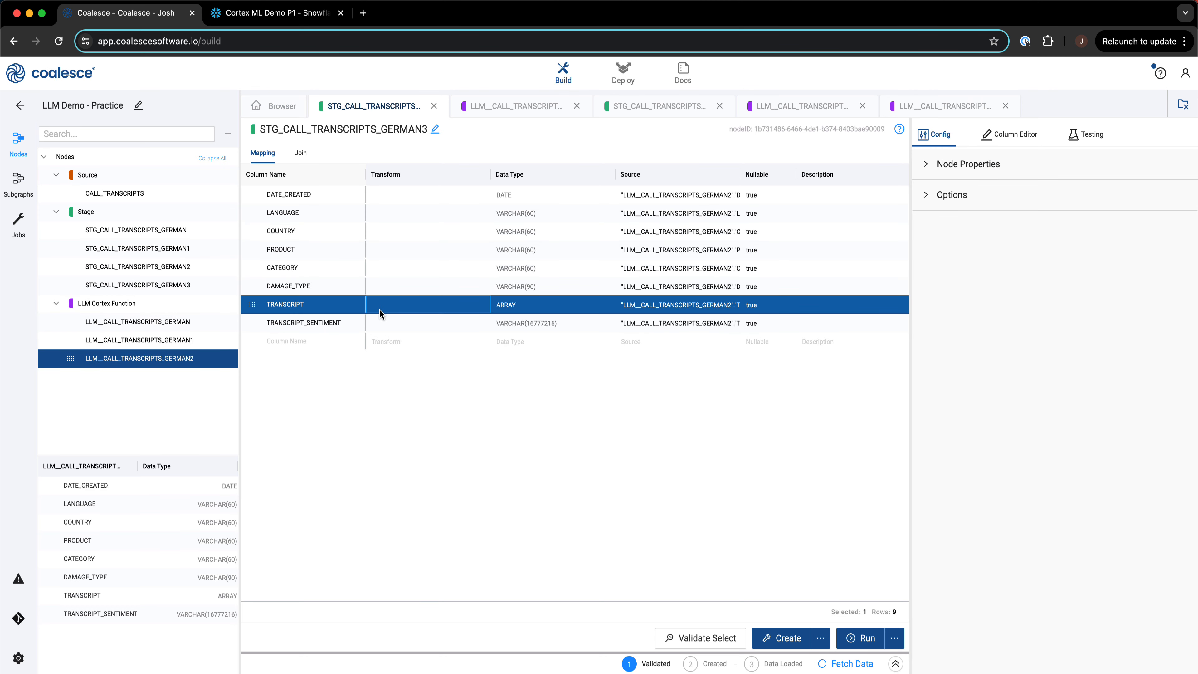
right_click(396, 311)
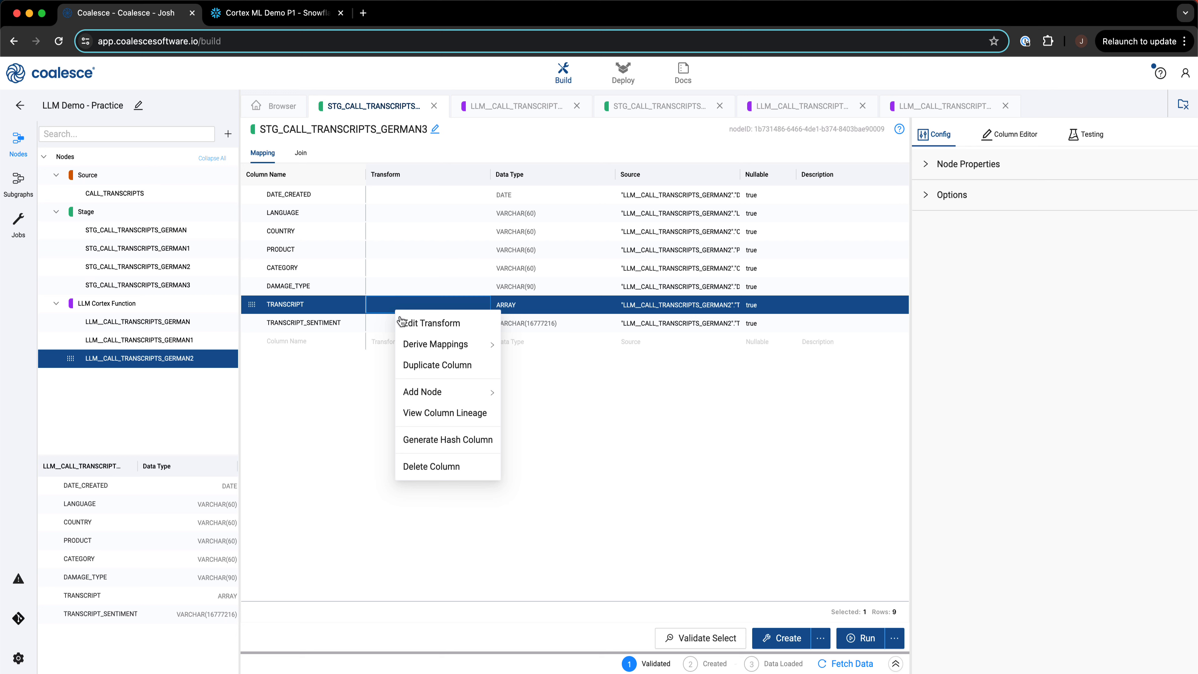
mouse_move(433, 340)
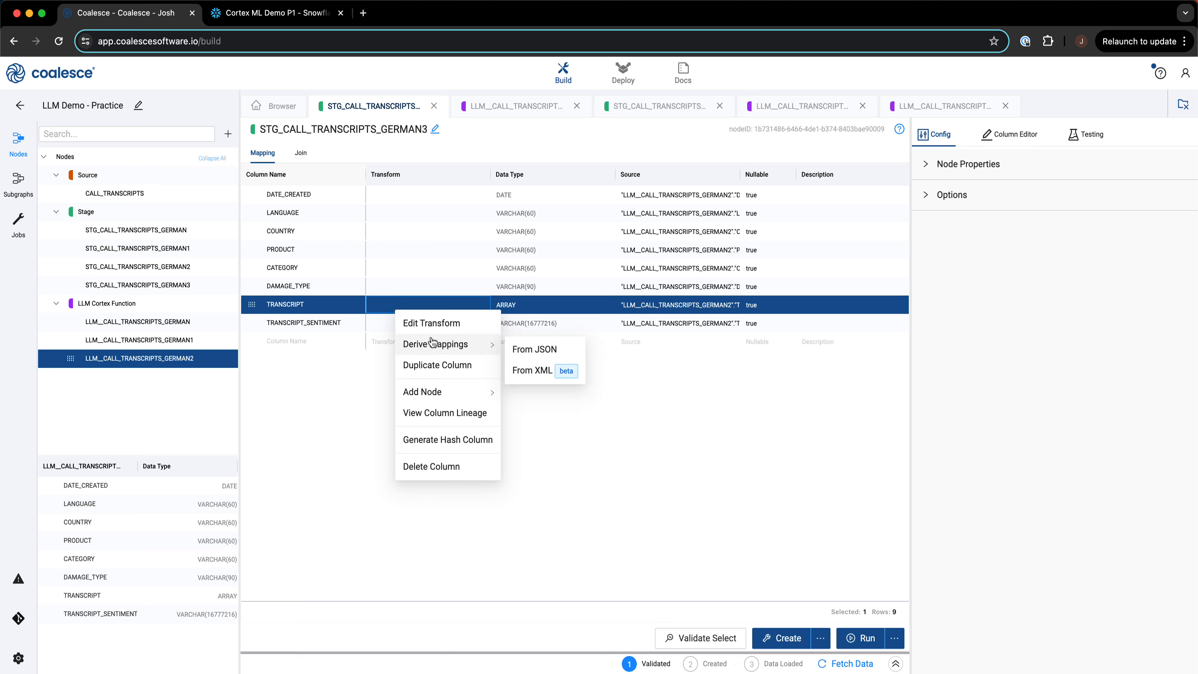
click(539, 353)
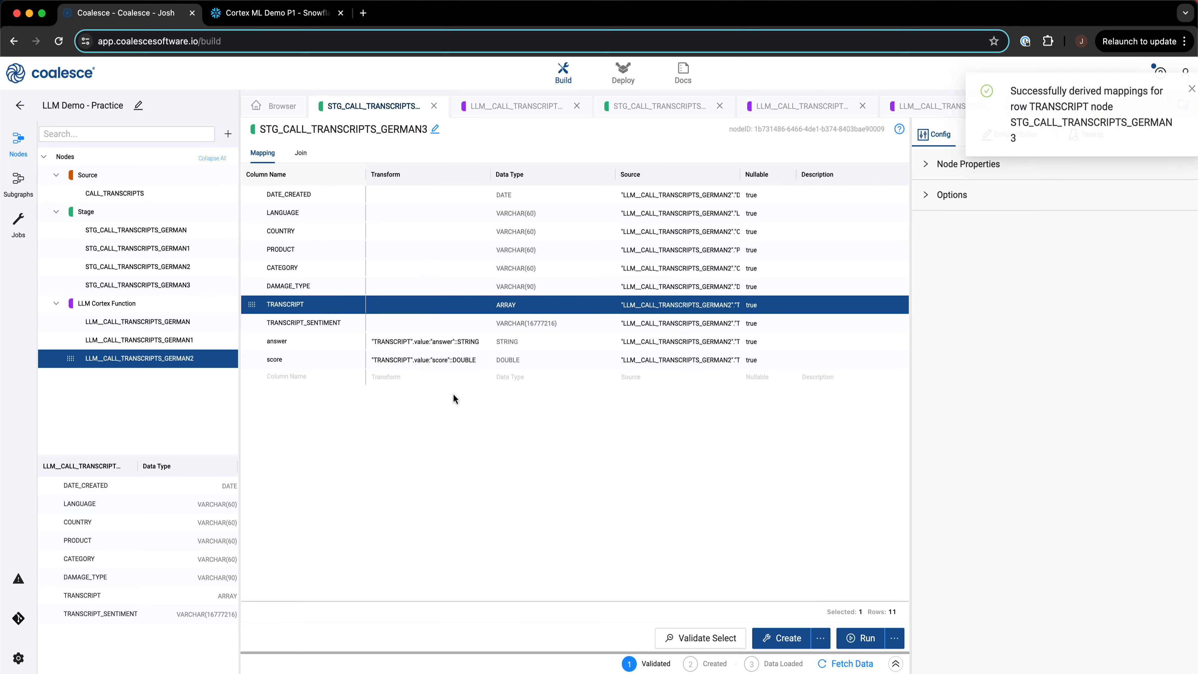
- Rename the derived answer column to CUSTOMER_NAME, and create and run the STG_CALL_TRANSCRIPTS_GERMAN3 node
click(303, 343)
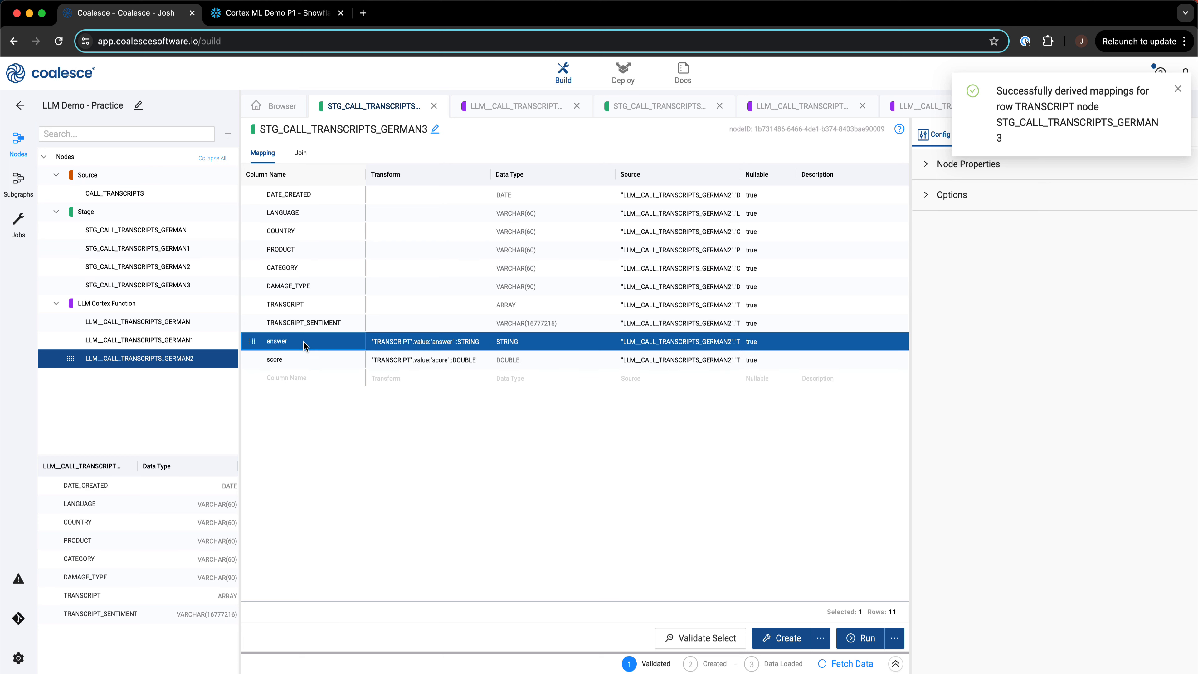
double_click(309, 343)
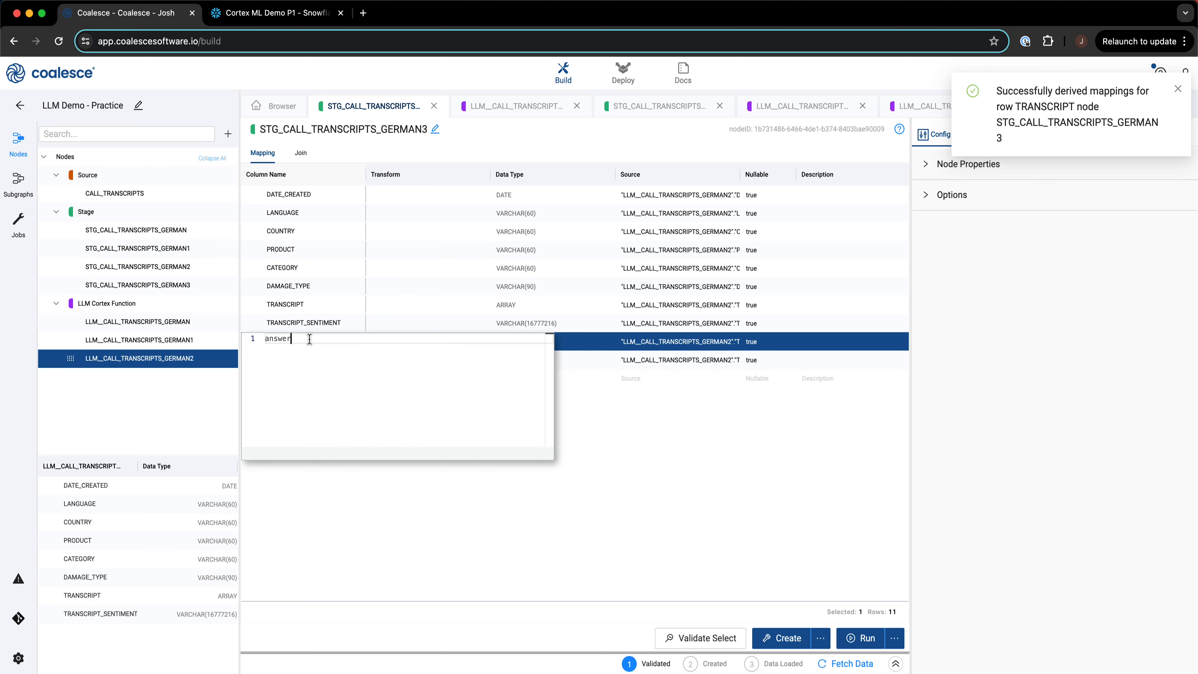
key(BackSpace)
key(BackSpace)
key(BackSpace)
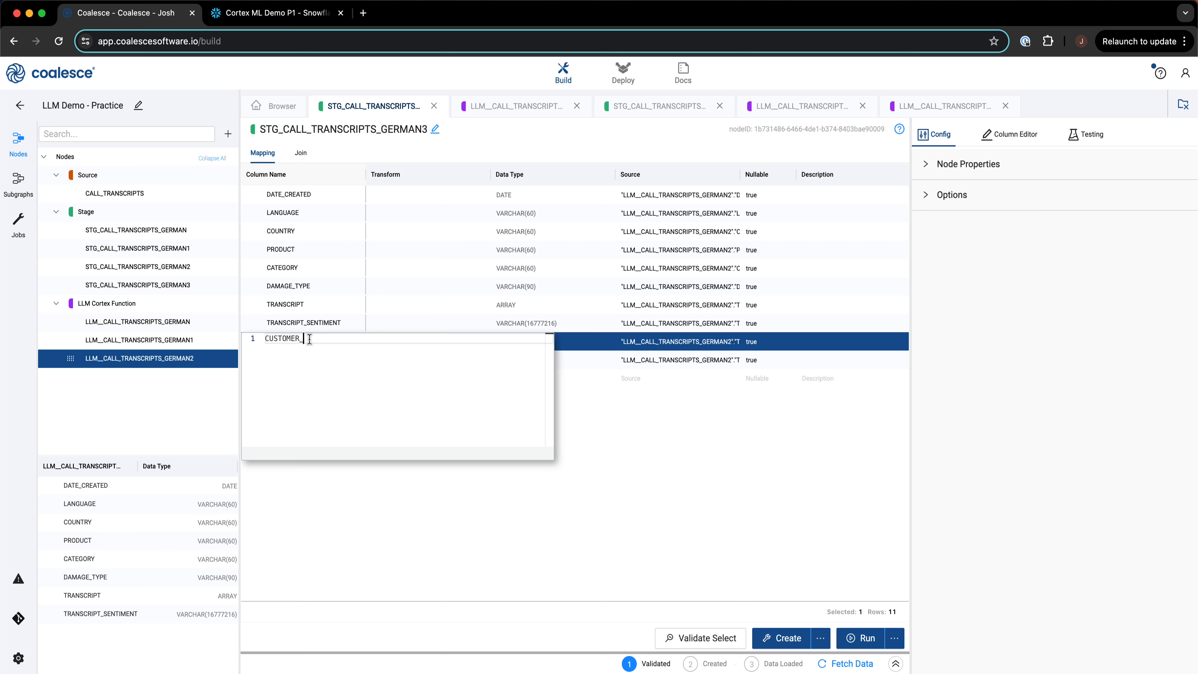
key(Return)
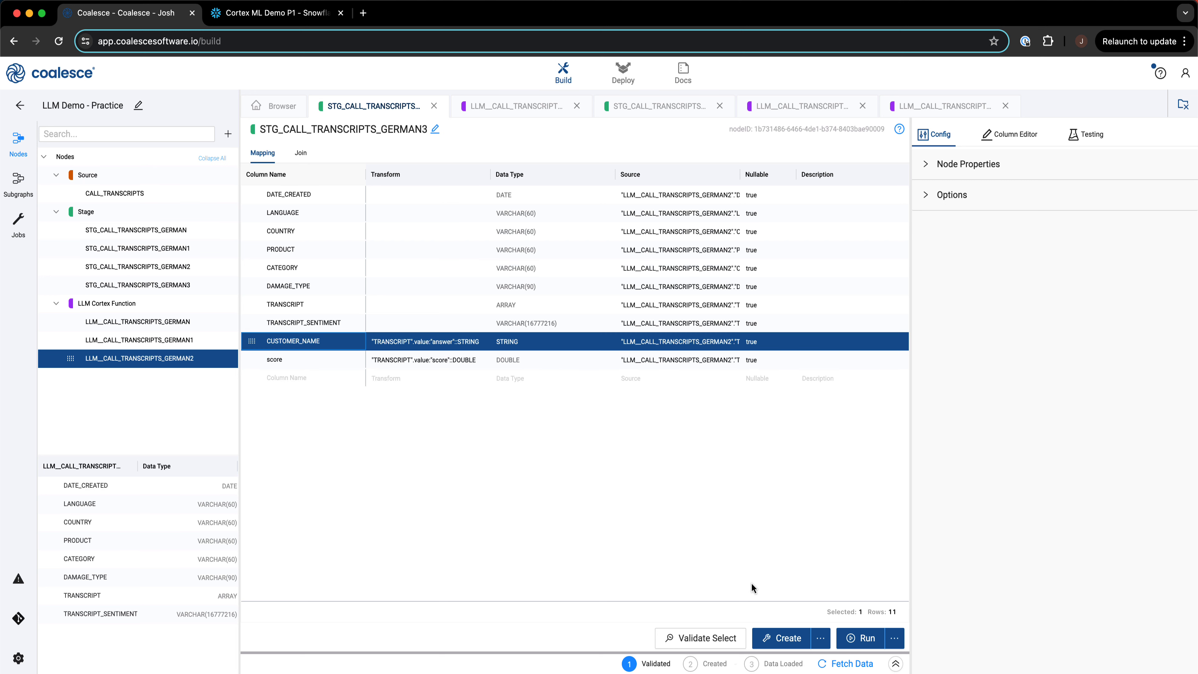
click(779, 639)
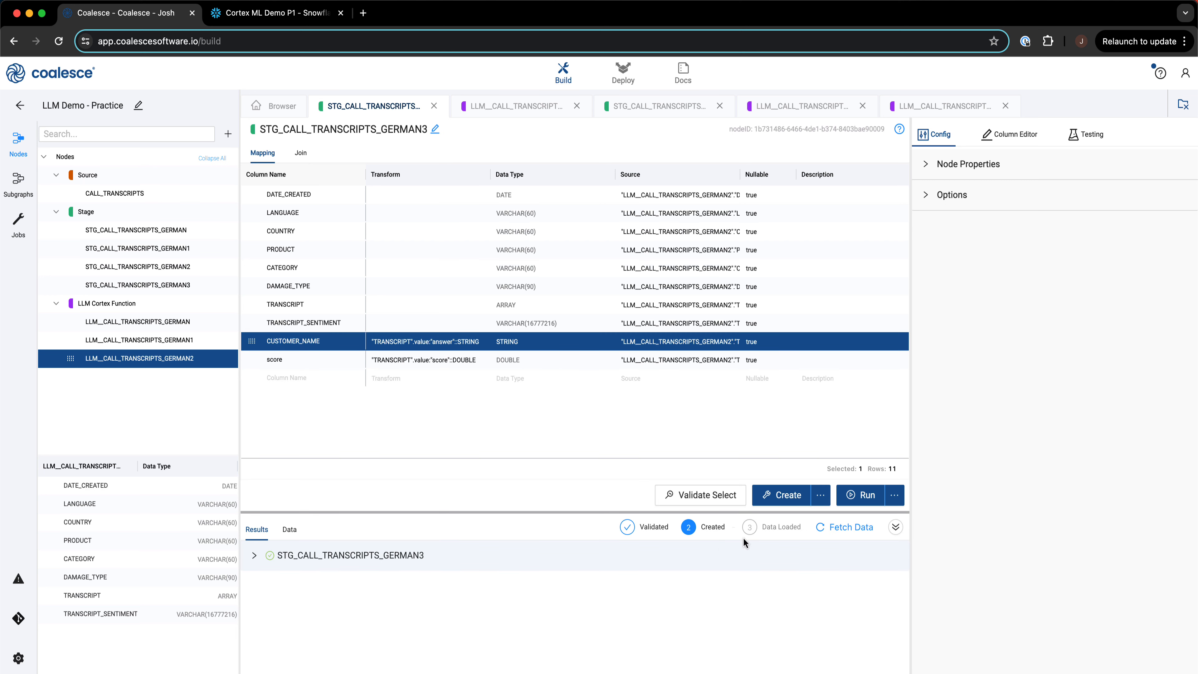
click(858, 495)
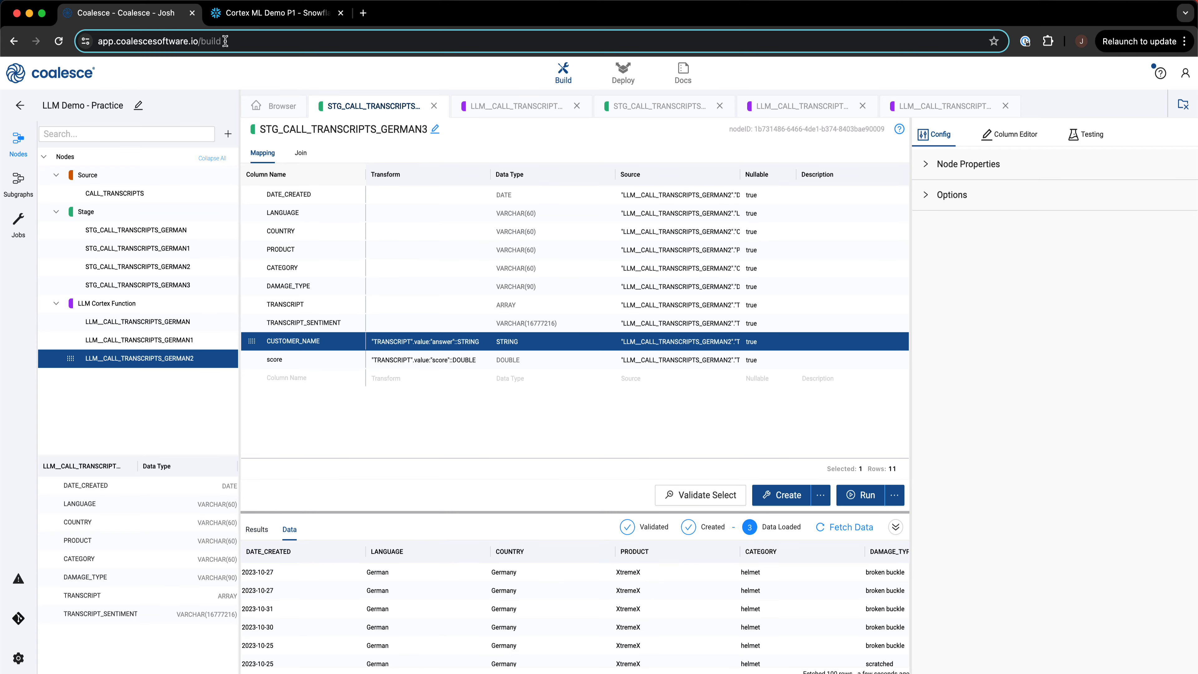
- Switch to Snowflake, run the Cortex ML Demo P1 query for scores above .85, and review the chart of transcript sentiment by customer name
click(280, 14)
drag(509, 190, 350, 152)
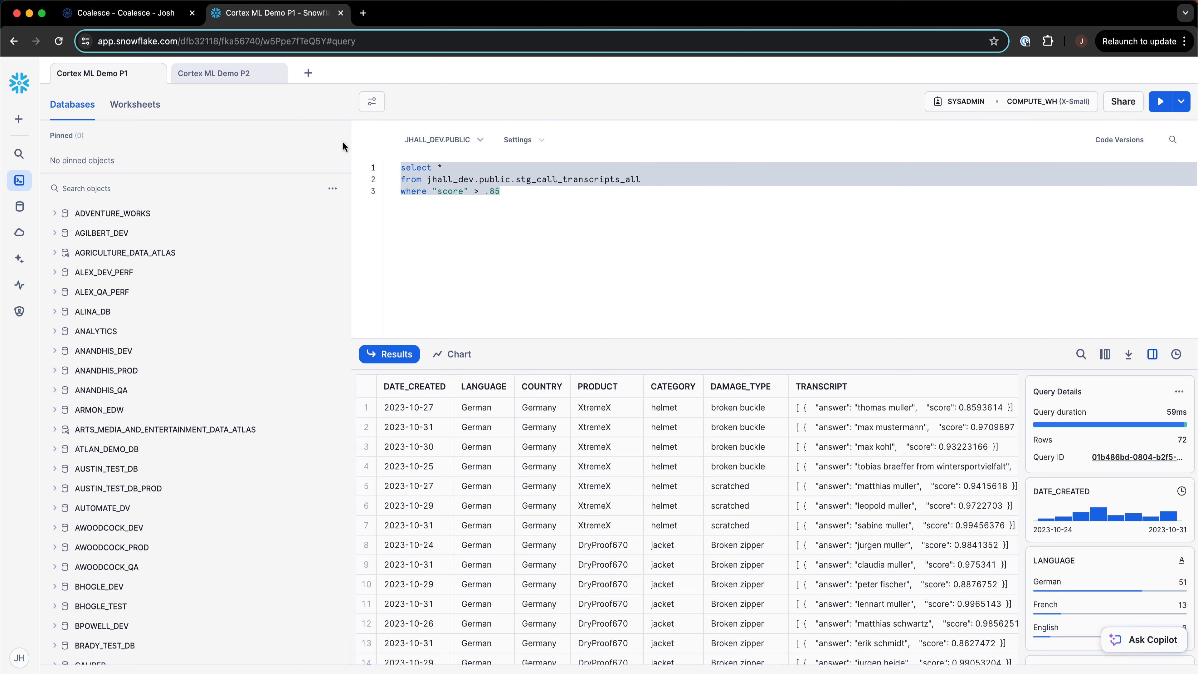
key(super+Return)
click(525, 193)
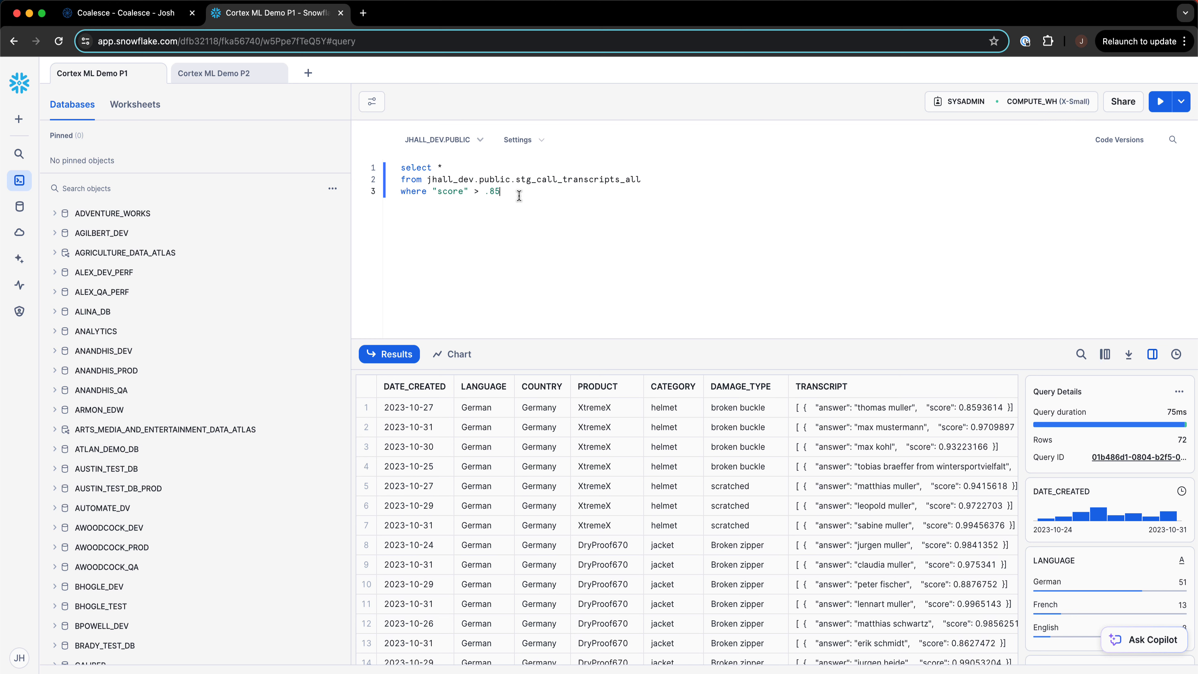
click(453, 357)
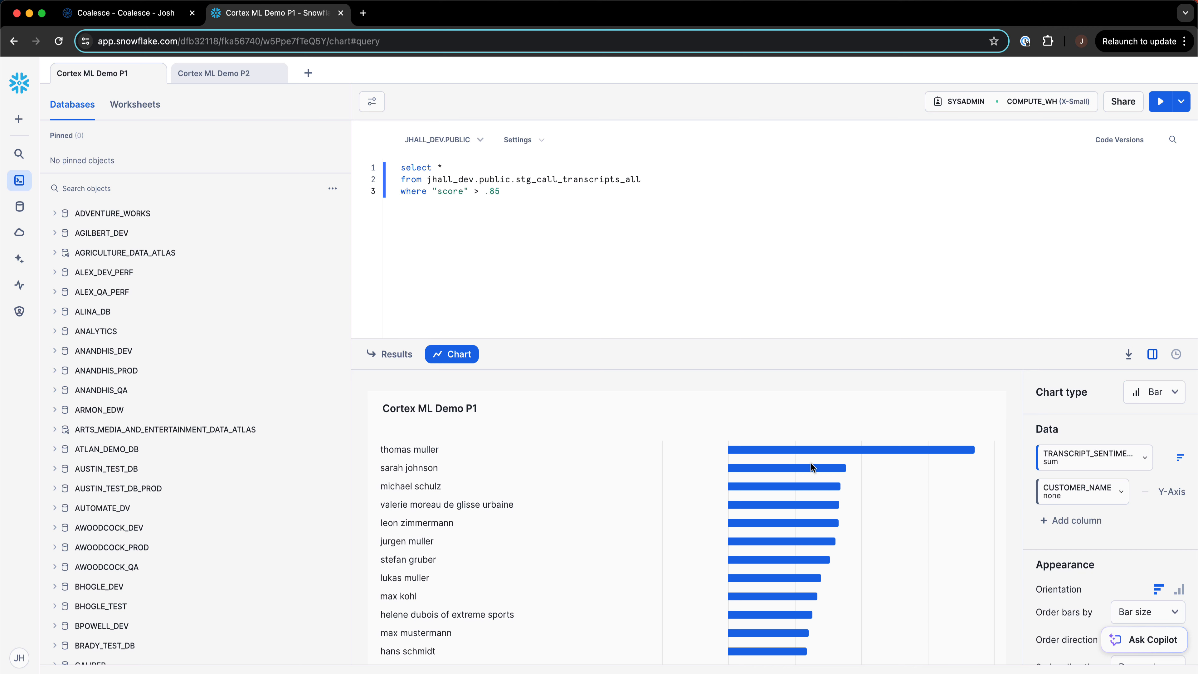
scroll(812, 467, down, 15)
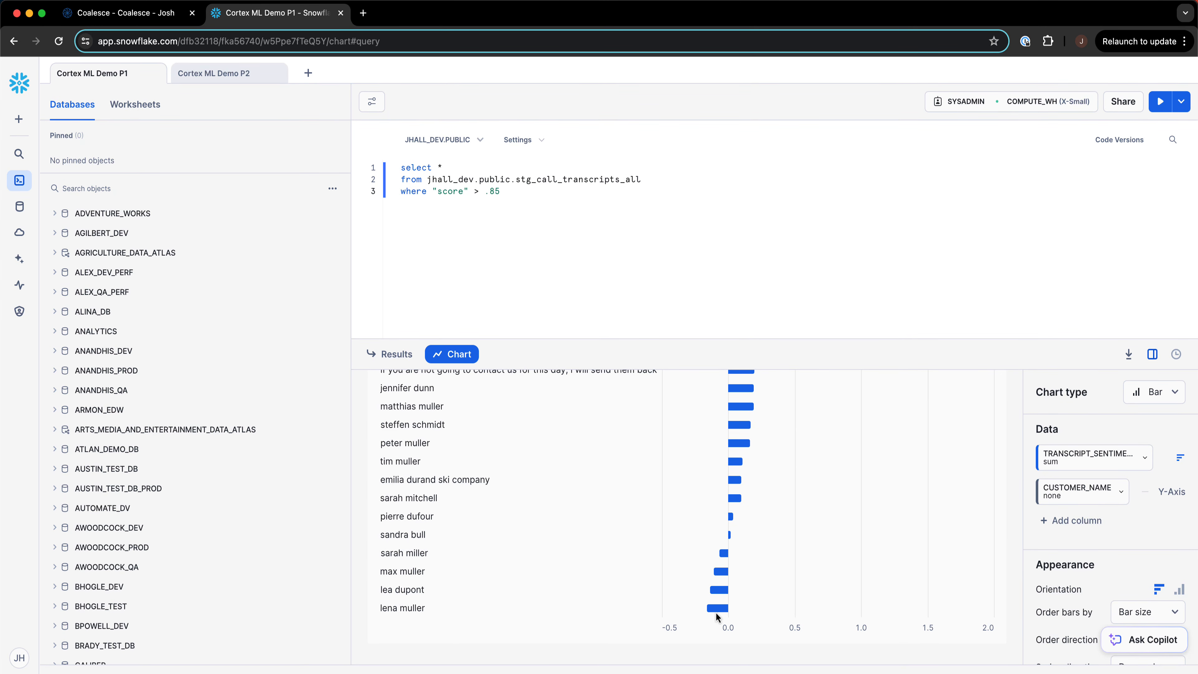
- Run the Cortex ML Demo P2 query averaging negative transcript sentiment by damage type, and examine its bar chart
click(207, 74)
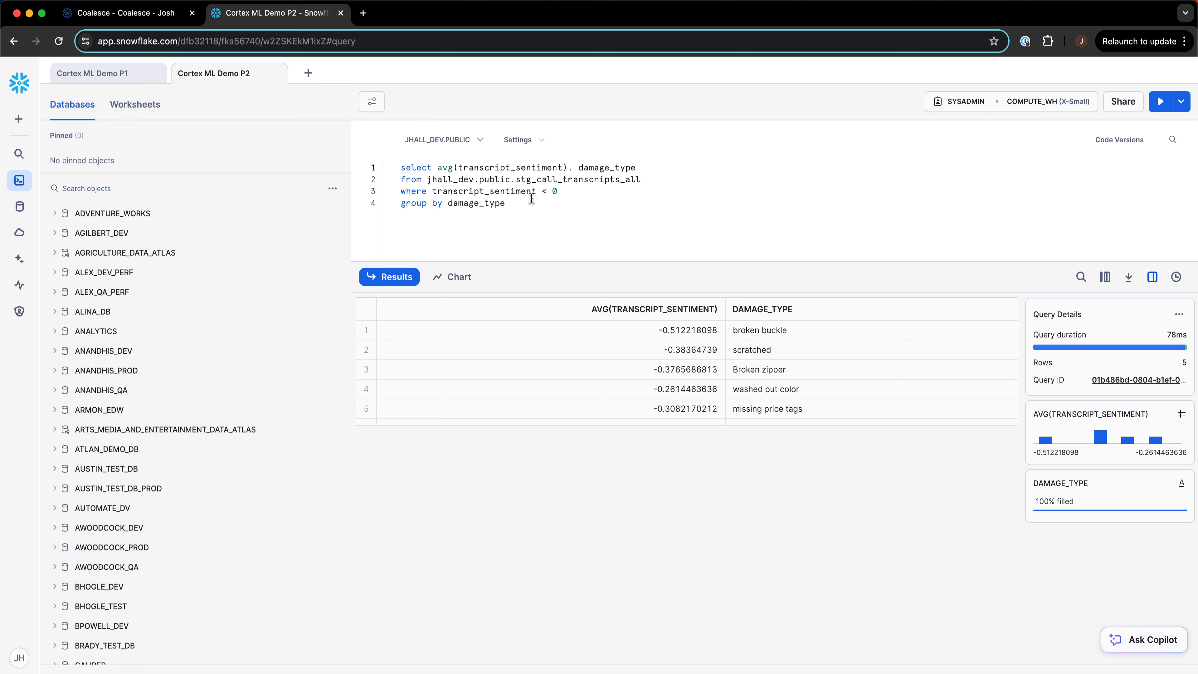
drag(518, 204, 360, 143)
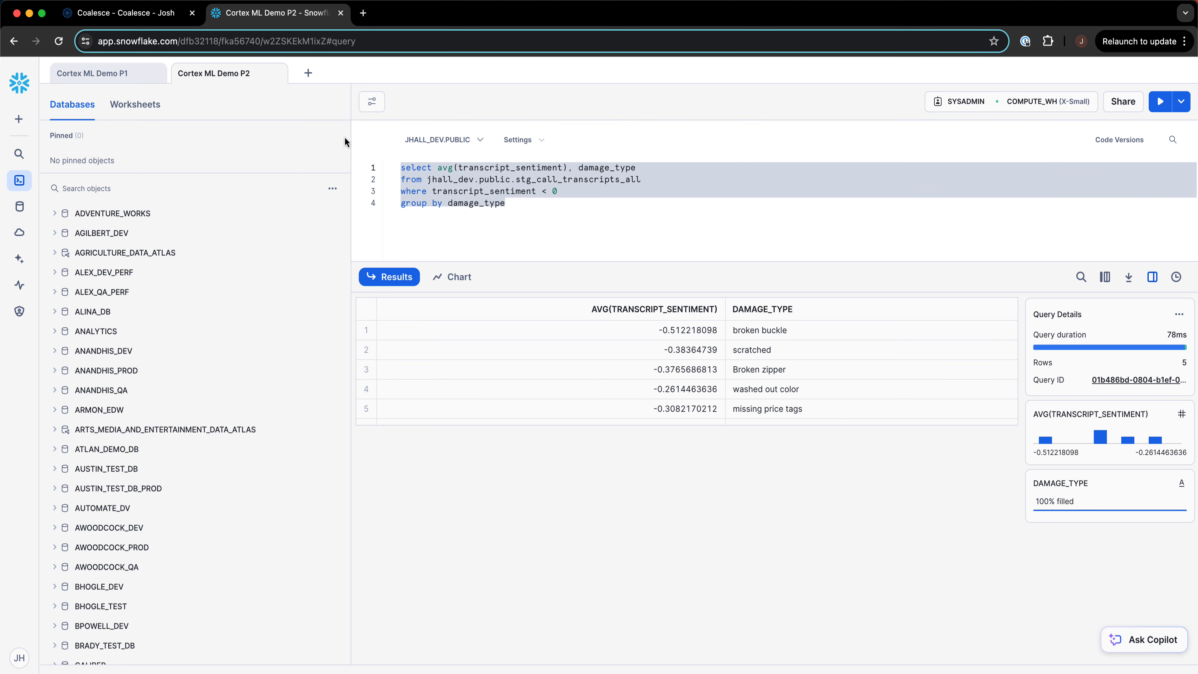
key(super+Return)
click(460, 277)
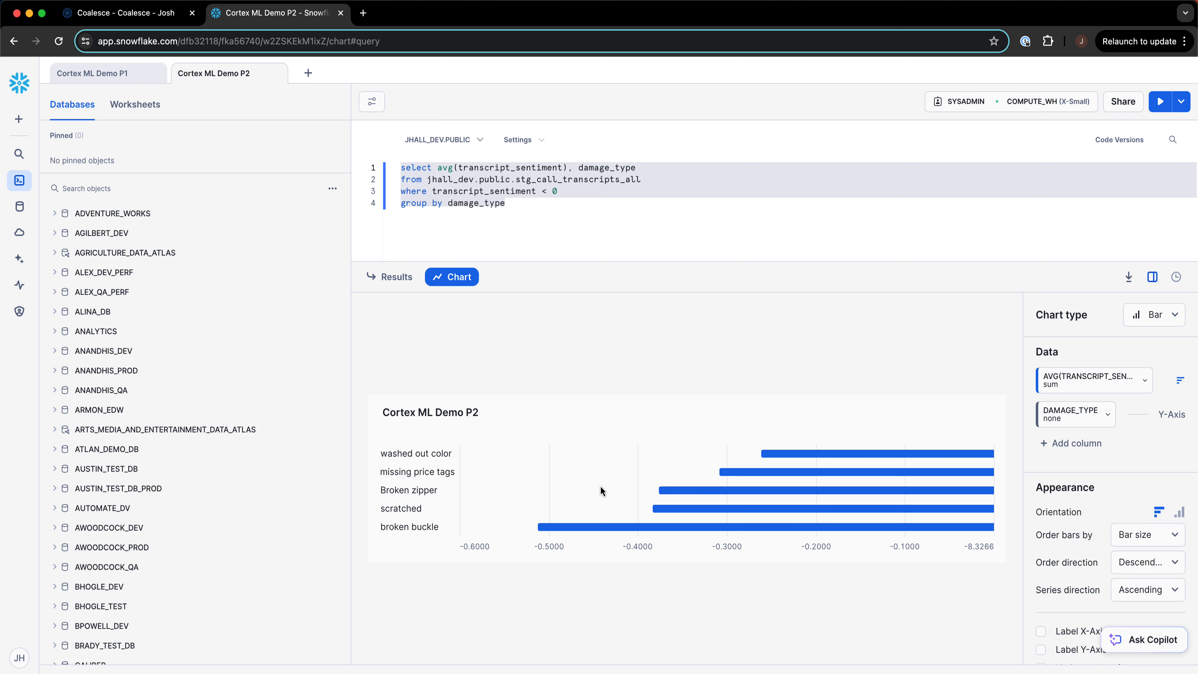
drag(383, 528, 447, 527)
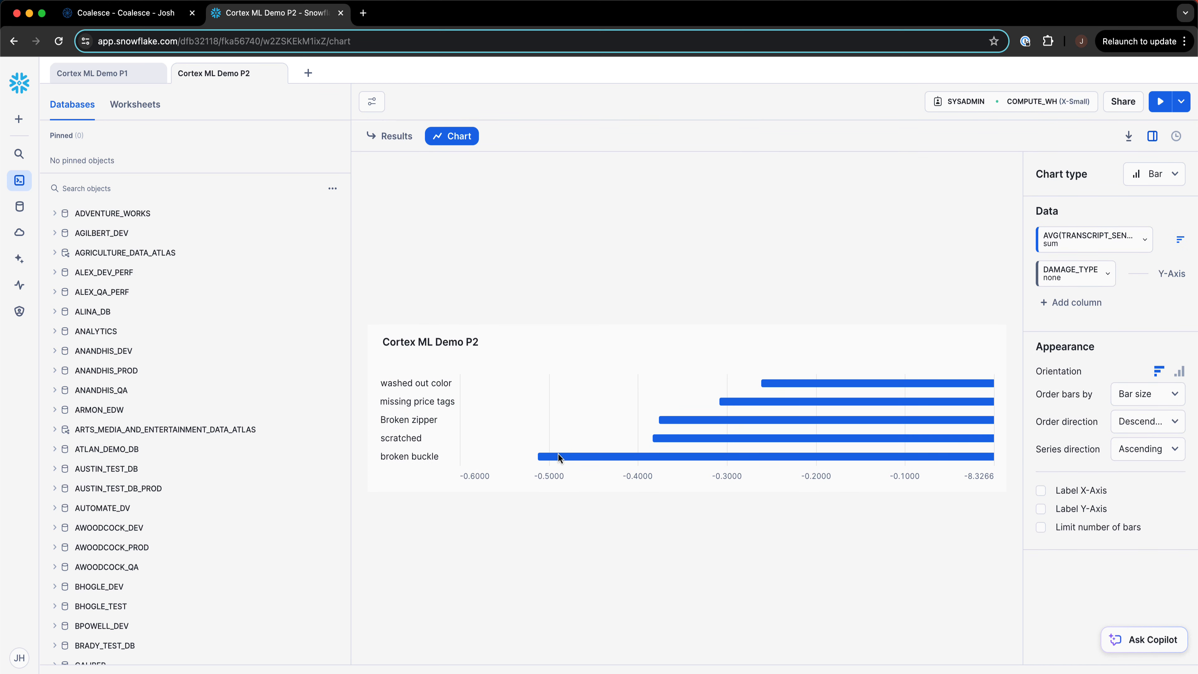
drag(527, 128, 537, 246)
click(533, 206)
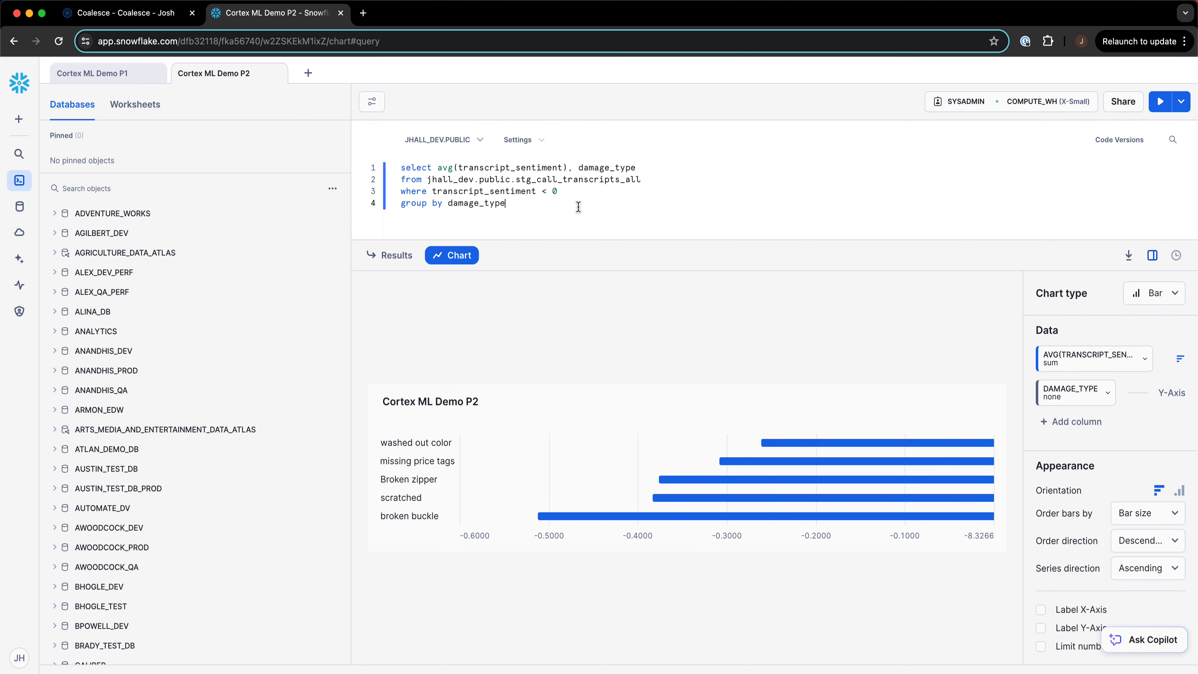